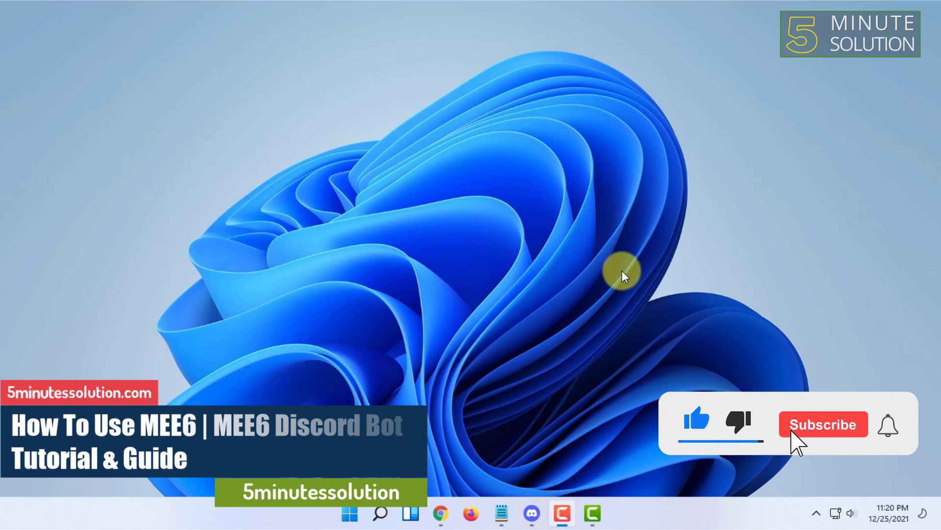
# - Switch from Discord back to the browser showing the mee6.xyz website
pyautogui.click(533, 508)
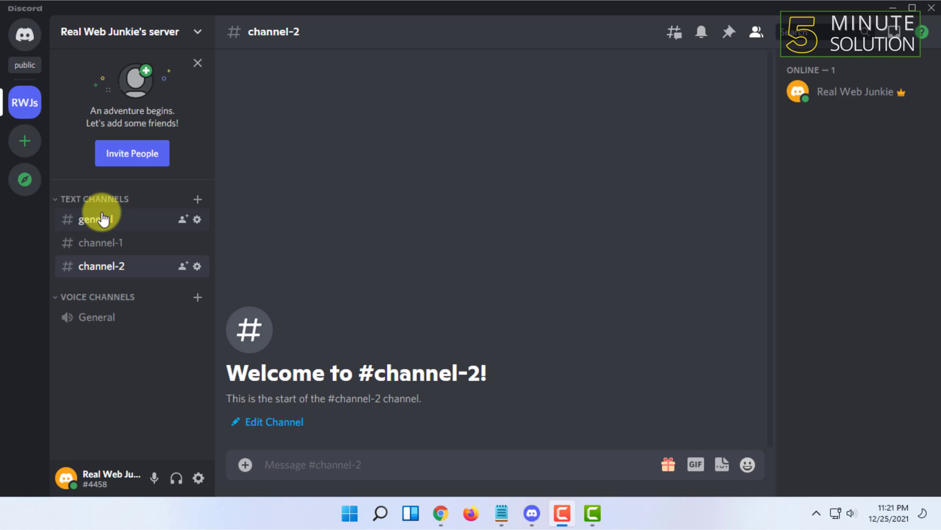
pyautogui.click(890, 9)
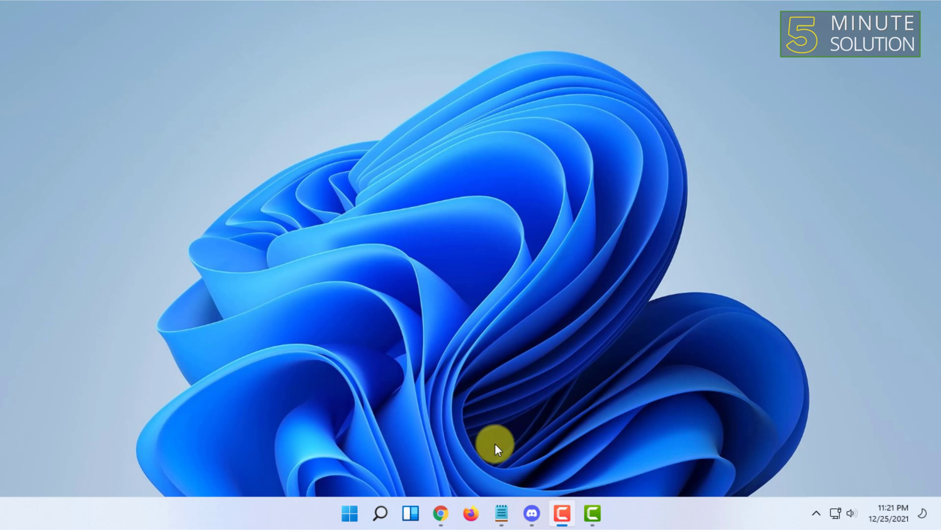
pyautogui.click(433, 500)
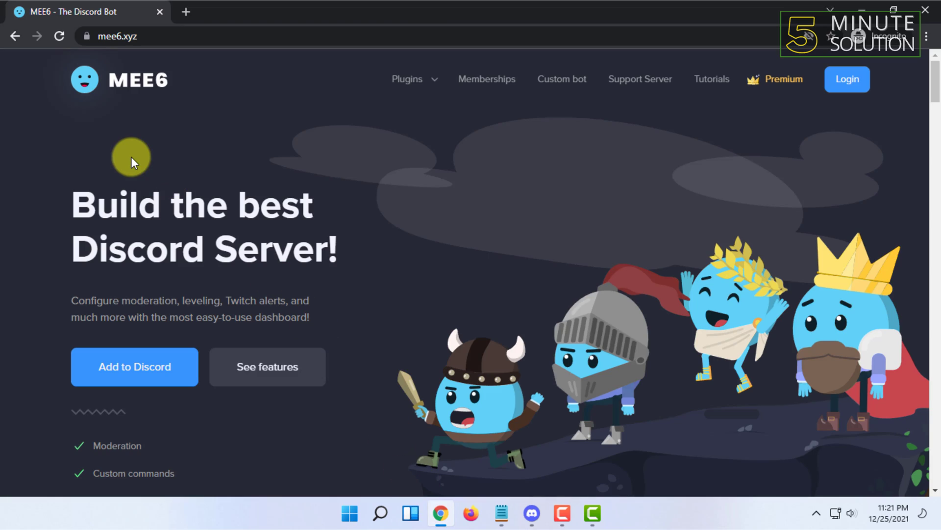
pyautogui.click(141, 39)
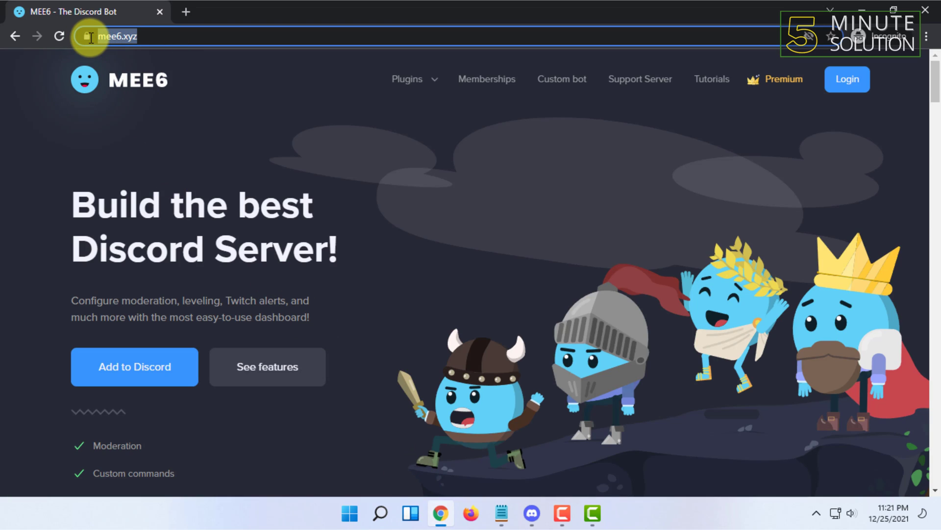
# - Log in to MEE6 and authorize it to access the Discord account
pyautogui.click(178, 102)
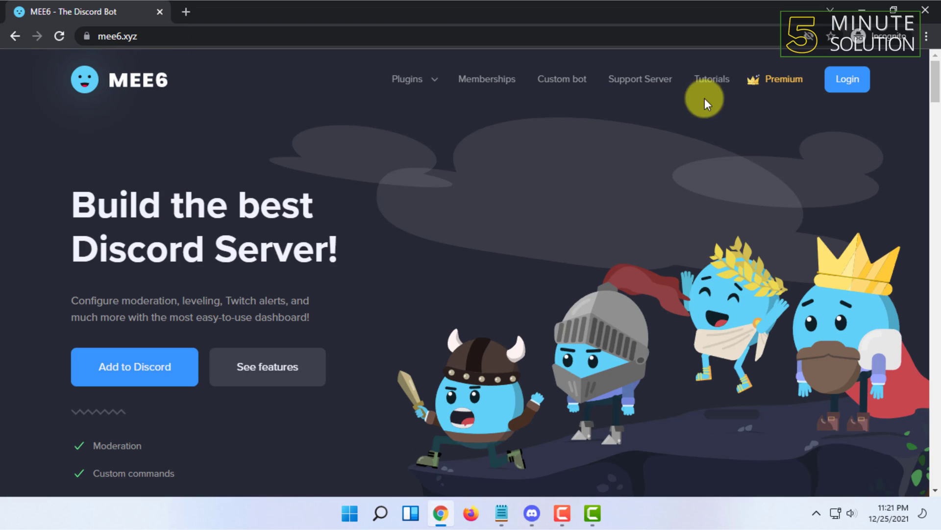
pyautogui.click(846, 81)
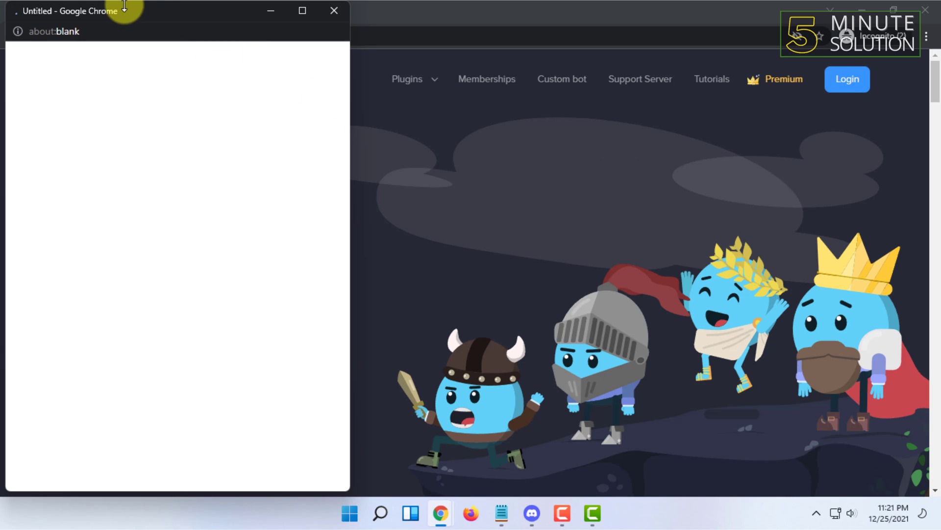
pyautogui.moveTo(122, 11)
pyautogui.mouseDown()
pyautogui.moveTo(323, 38)
pyautogui.moveTo(376, 20)
pyautogui.mouseUp()
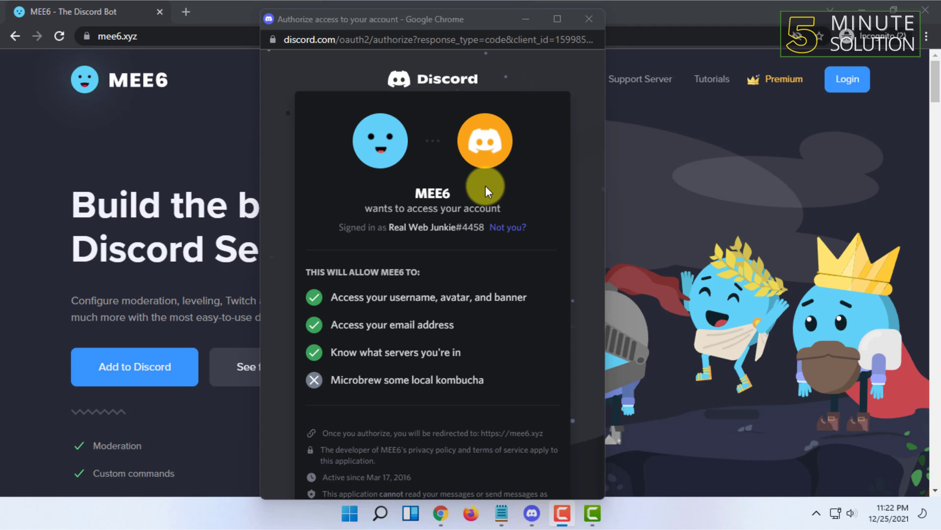
pyautogui.scroll(-1, 440, 263)
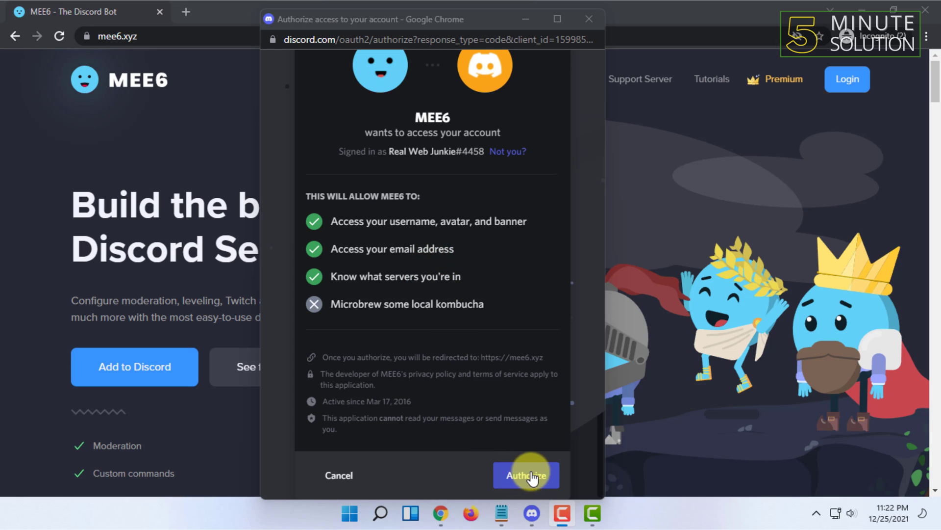
pyautogui.click(546, 482)
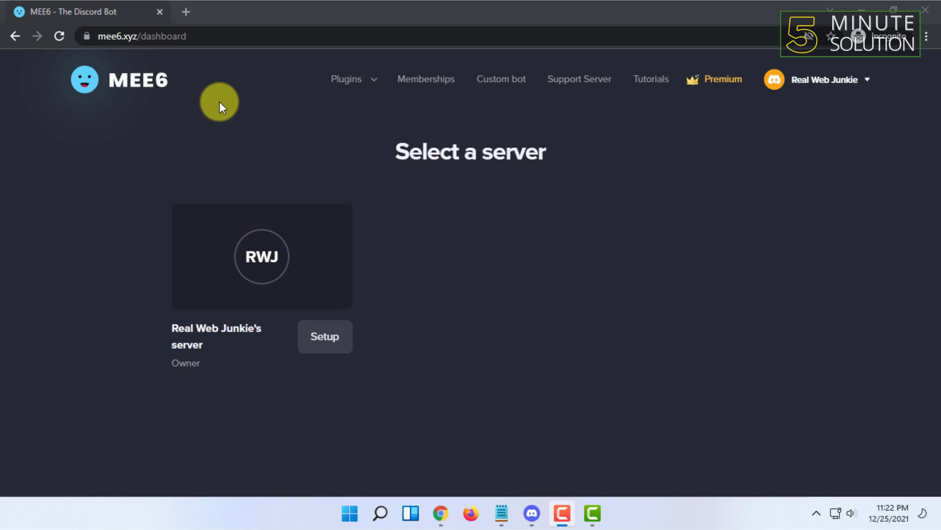
pyautogui.click(318, 344)
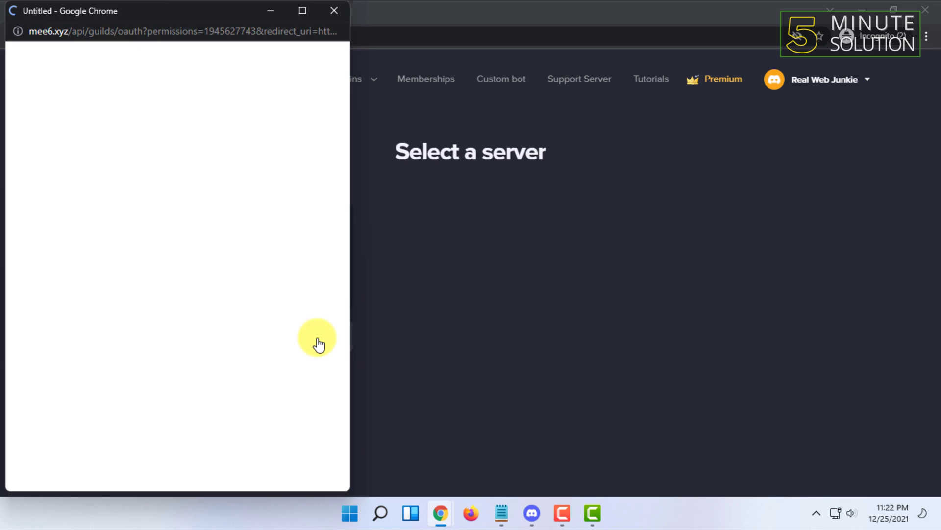
pyautogui.moveTo(174, 16); pyautogui.dragTo(310, 22)
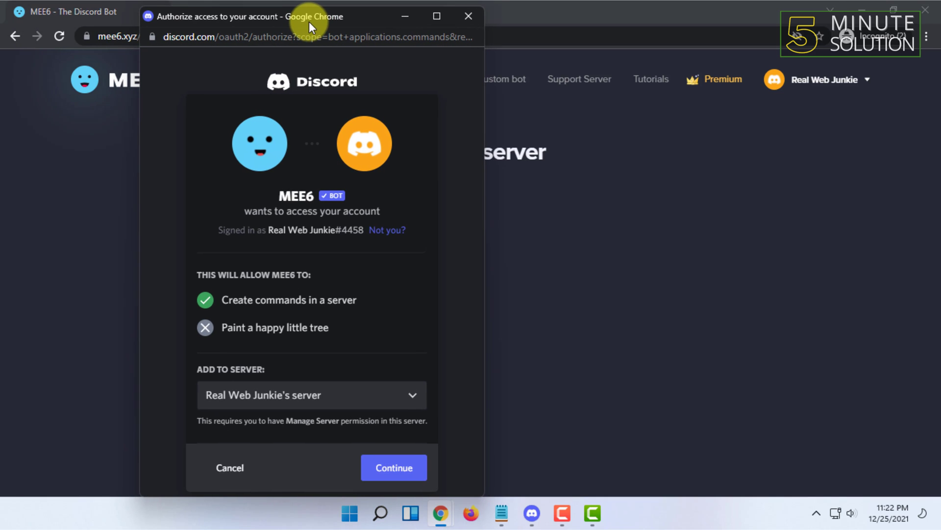
pyautogui.click(309, 395)
pyautogui.click(283, 425)
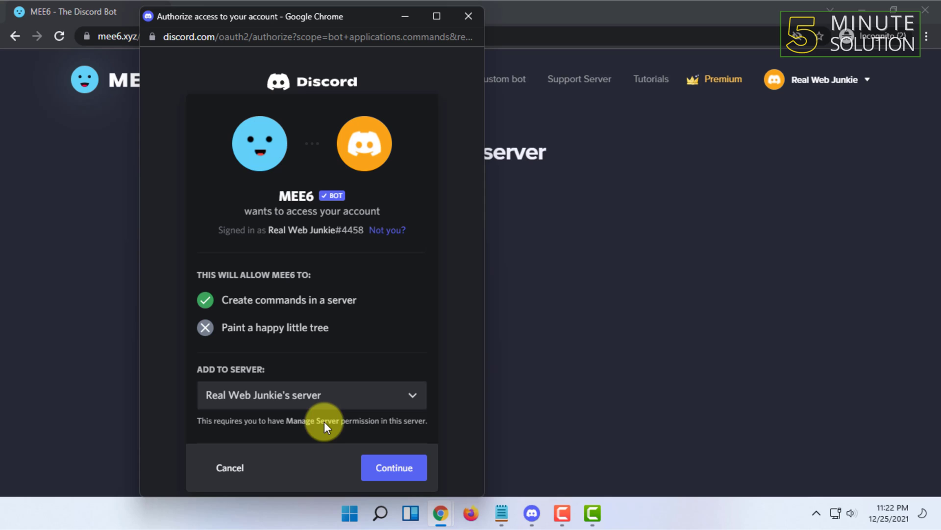
pyautogui.click(388, 475)
pyautogui.scroll(-5, 270, 252)
pyautogui.scroll(-5, 272, 246)
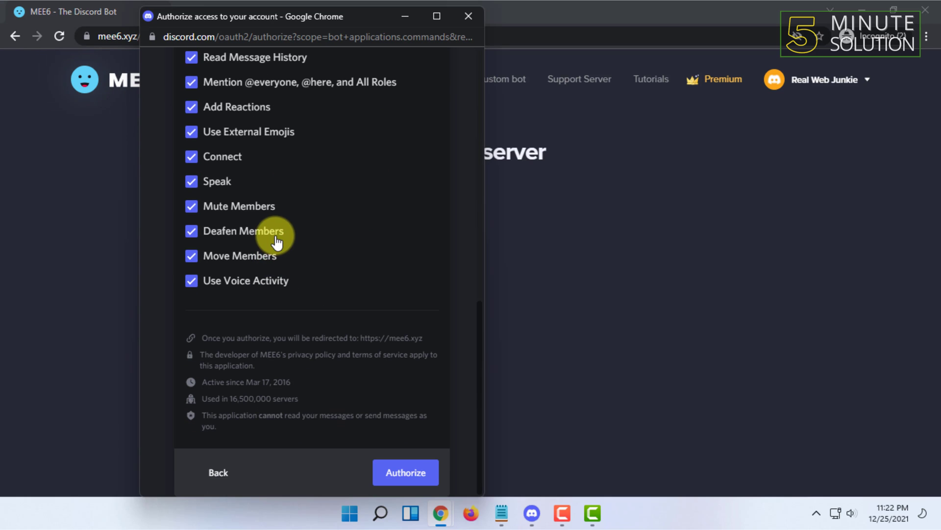
pyautogui.scroll(5, 308, 240)
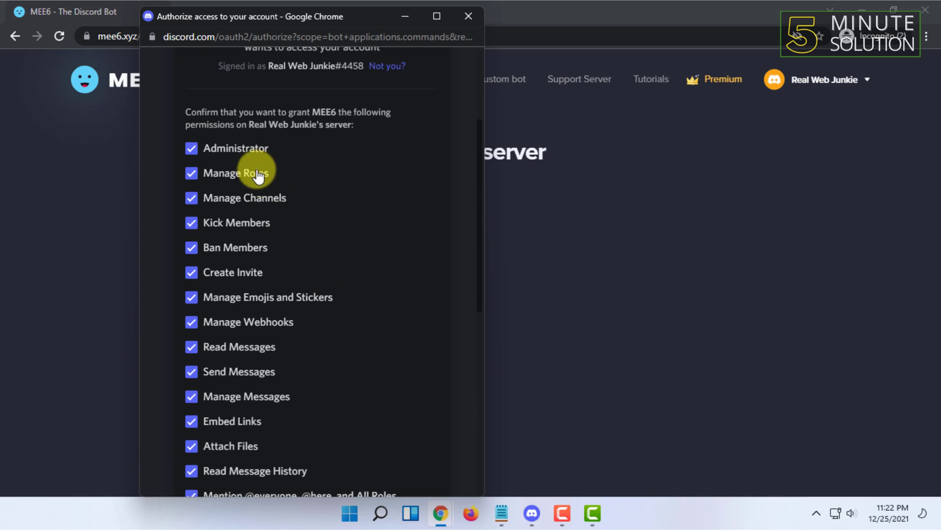
pyautogui.scroll(-5, 254, 248)
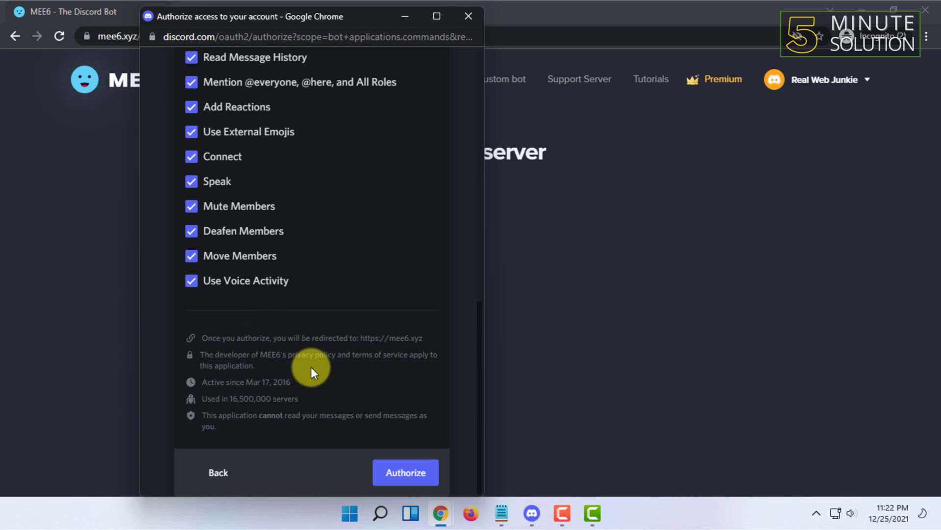
pyautogui.scroll(1, 253, 227)
pyautogui.scroll(4, 253, 227)
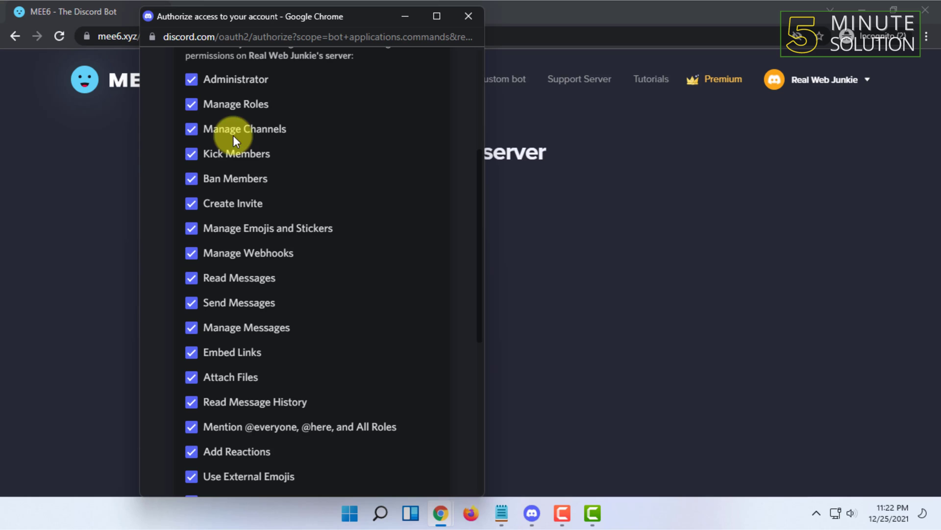
pyautogui.scroll(3, 236, 163)
pyautogui.scroll(-2, 234, 213)
pyautogui.scroll(-2, 246, 310)
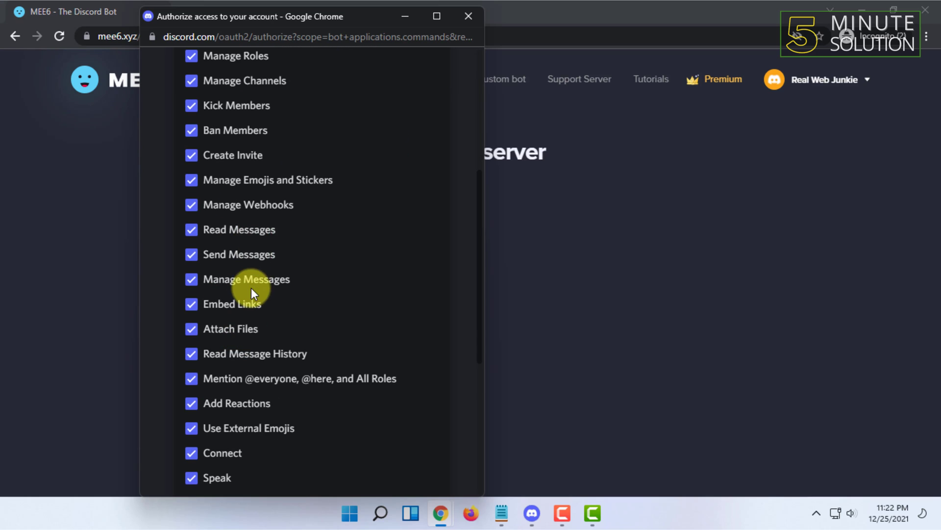
pyautogui.scroll(-1, 246, 265)
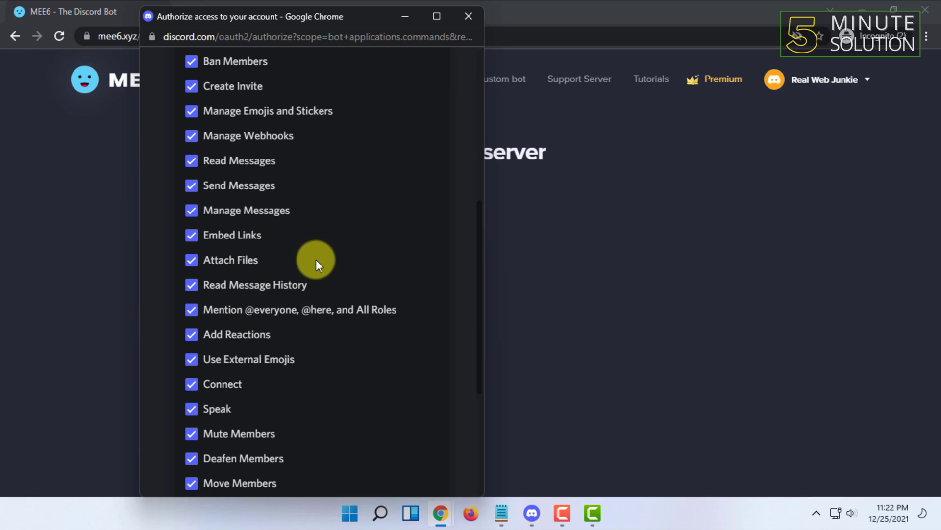
pyautogui.scroll(-3, 316, 263)
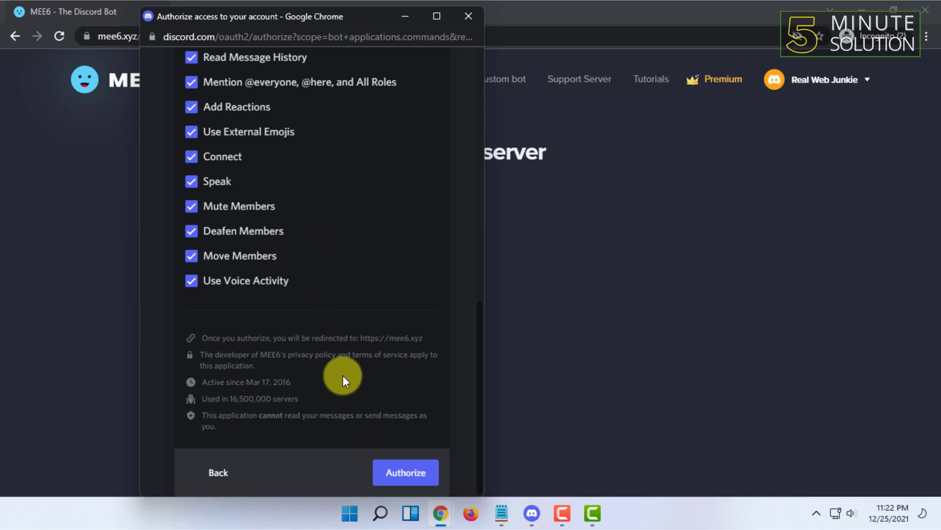
# - Authorize MEE6 with all listed permissions and pass the hCaptcha check
pyautogui.click(394, 475)
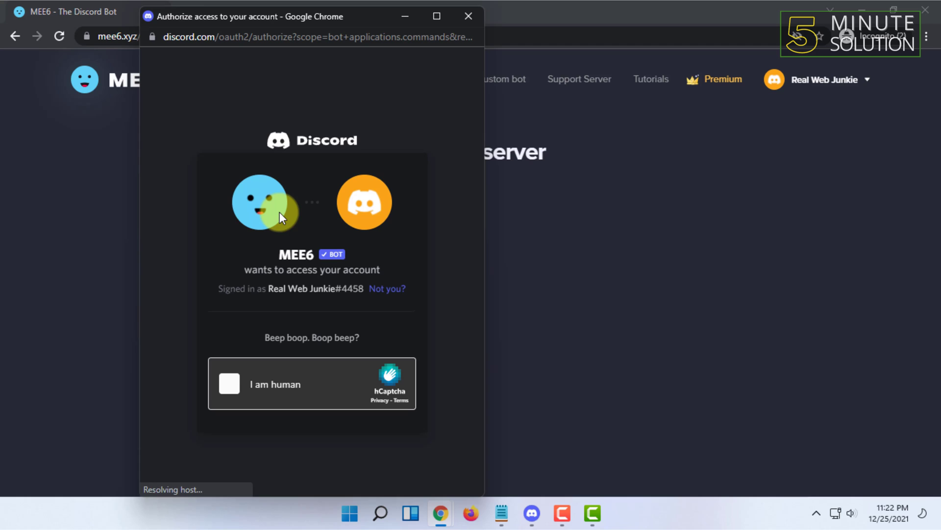
pyautogui.click(236, 389)
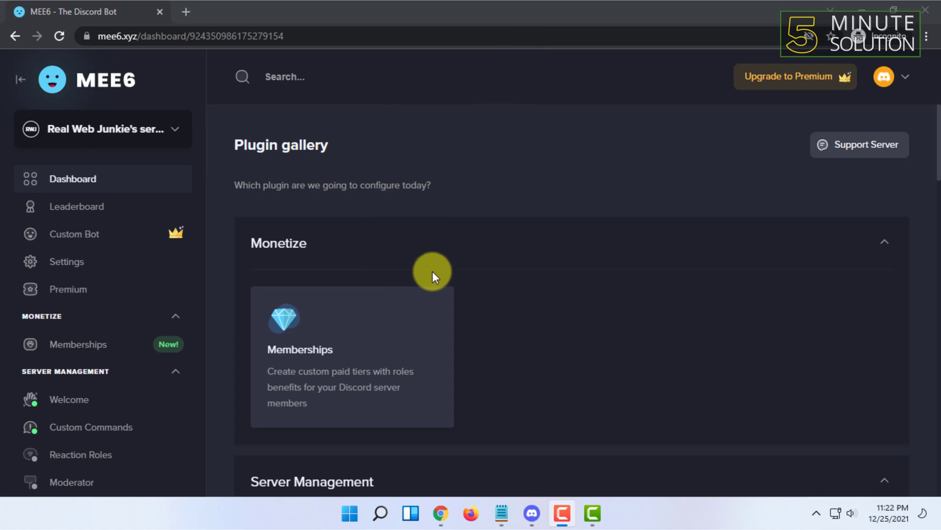
pyautogui.click(530, 513)
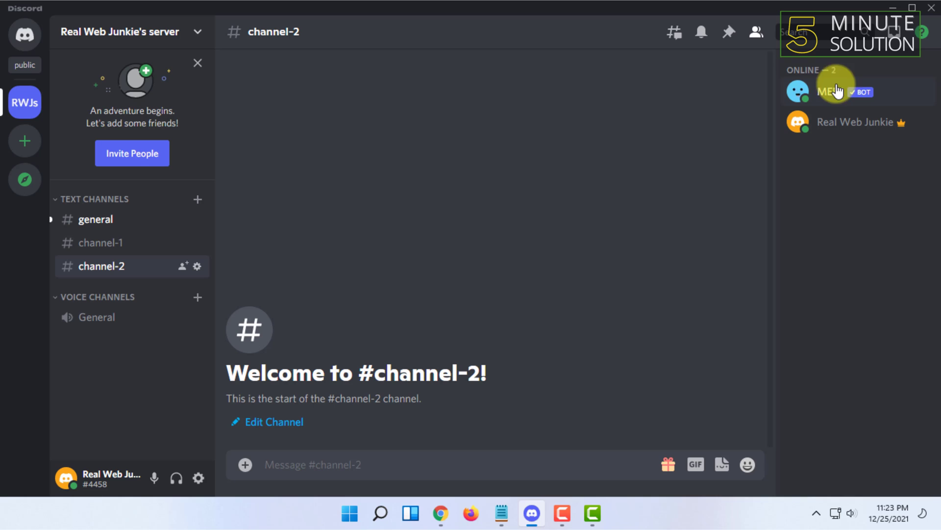
pyautogui.click(892, 7)
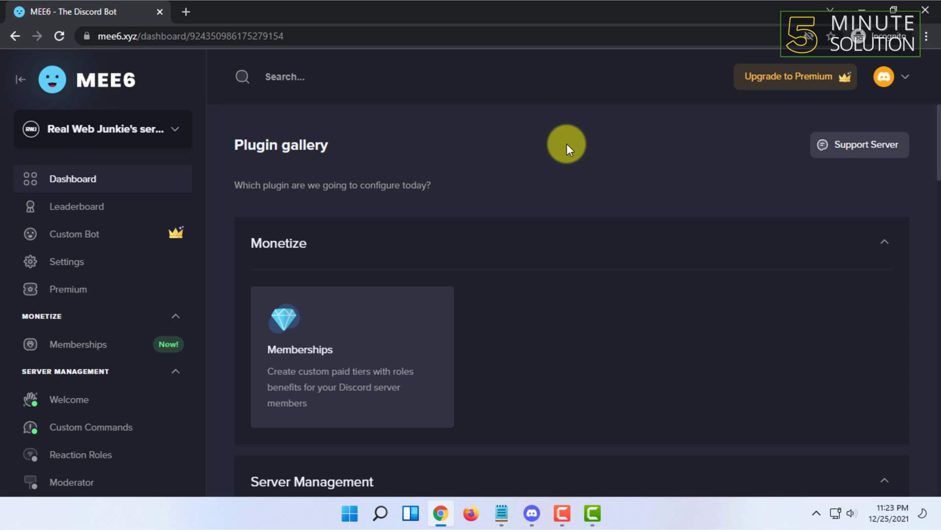
pyautogui.scroll(-1, 185, 184)
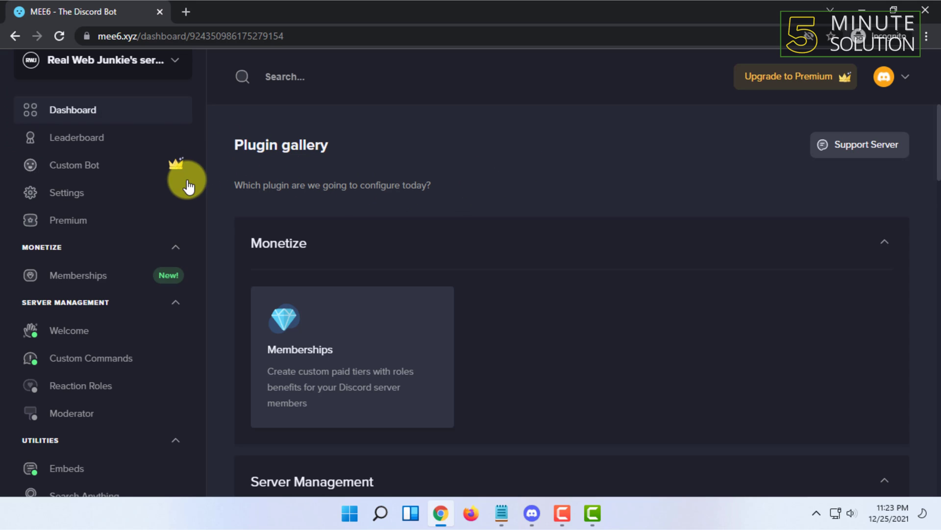
# - View the empty Custom Commands page, then decline enabling the Moderator plugin
pyautogui.click(104, 360)
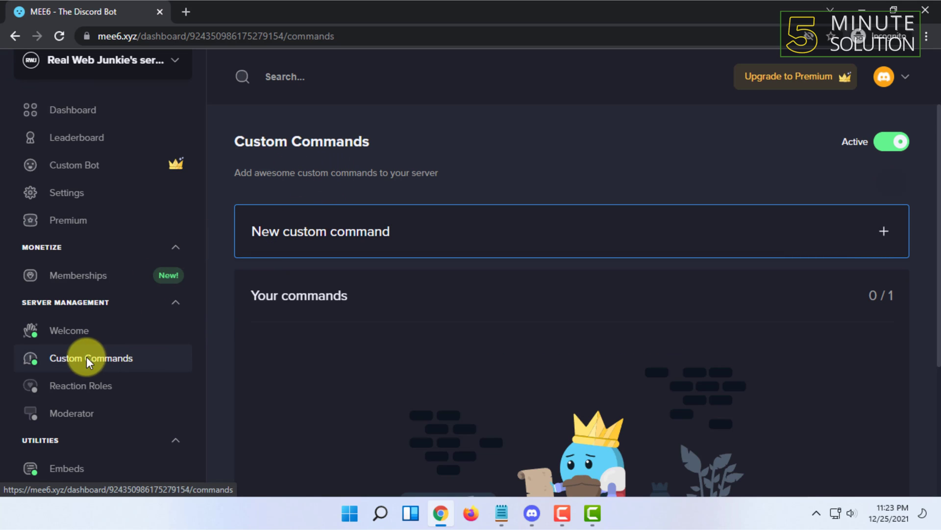
pyautogui.scroll(-1, 311, 262)
pyautogui.scroll(-2, 341, 265)
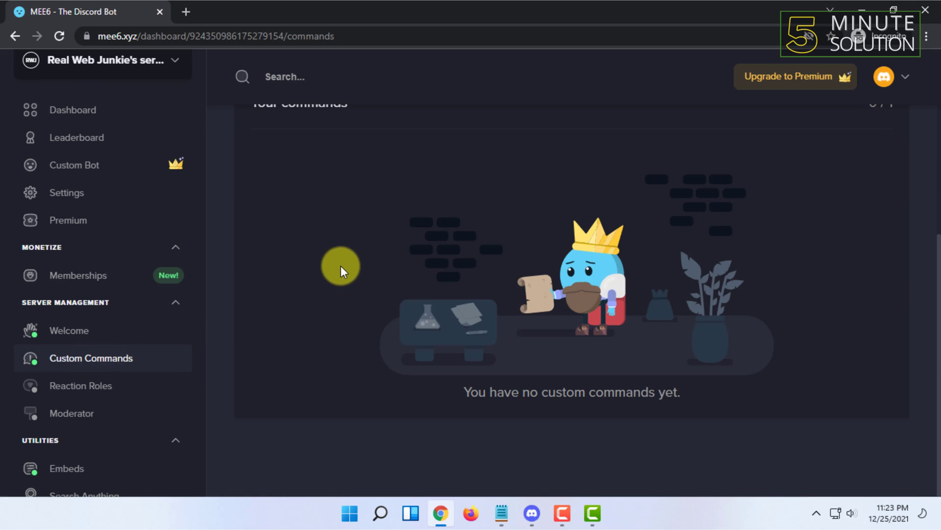
pyautogui.scroll(3, 340, 265)
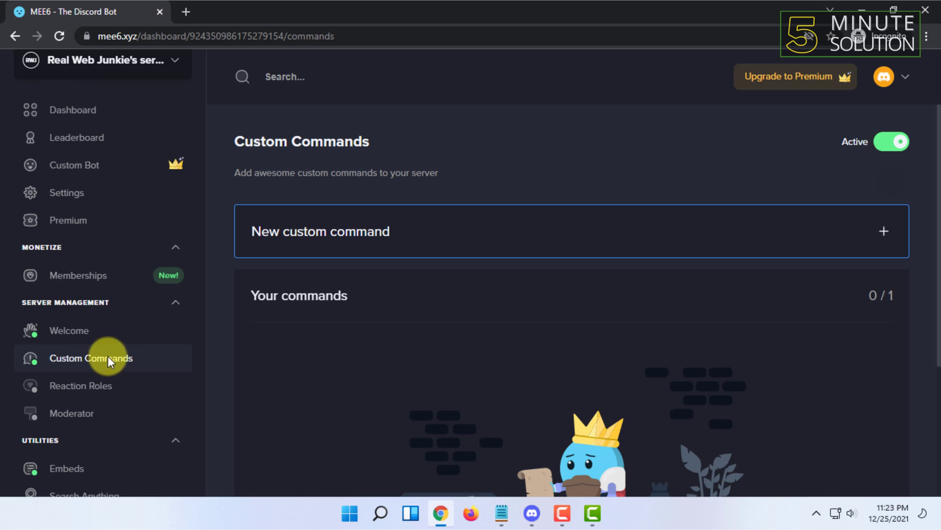
pyautogui.scroll(1, 108, 356)
pyautogui.scroll(-1, 103, 368)
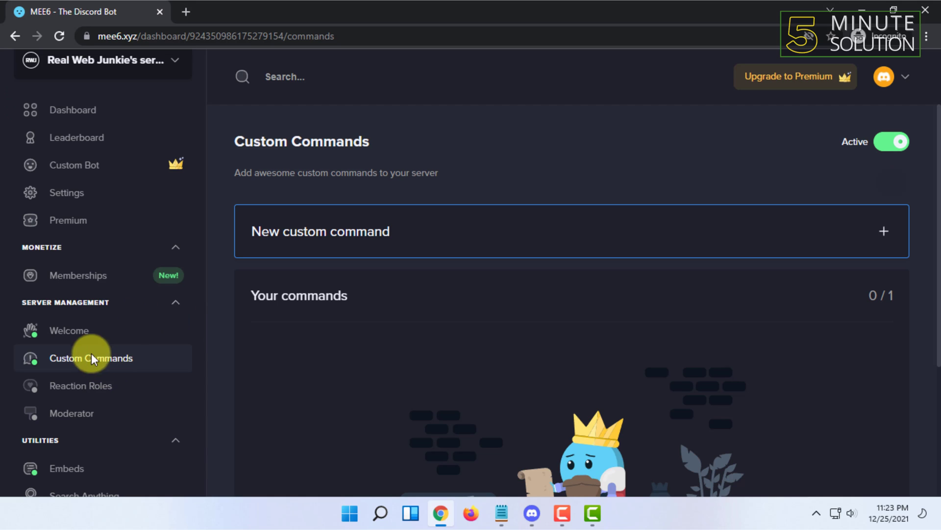
pyautogui.click(84, 414)
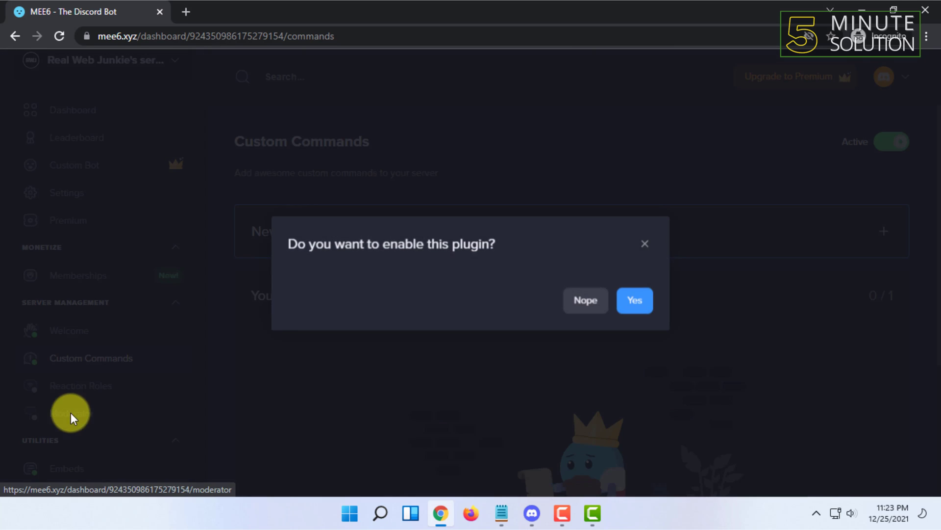
pyautogui.click(642, 245)
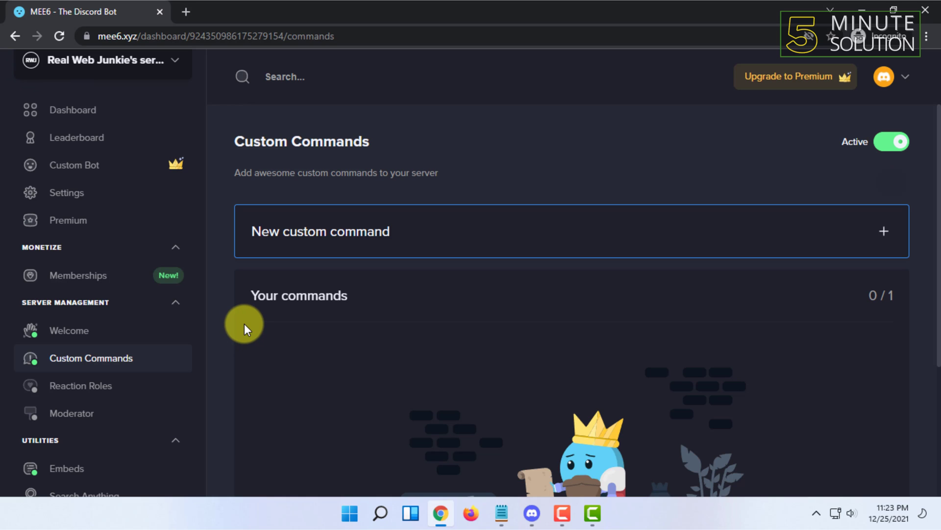
# - View the Welcome plugin page with its four join, message, role and leave options off
pyautogui.click(98, 333)
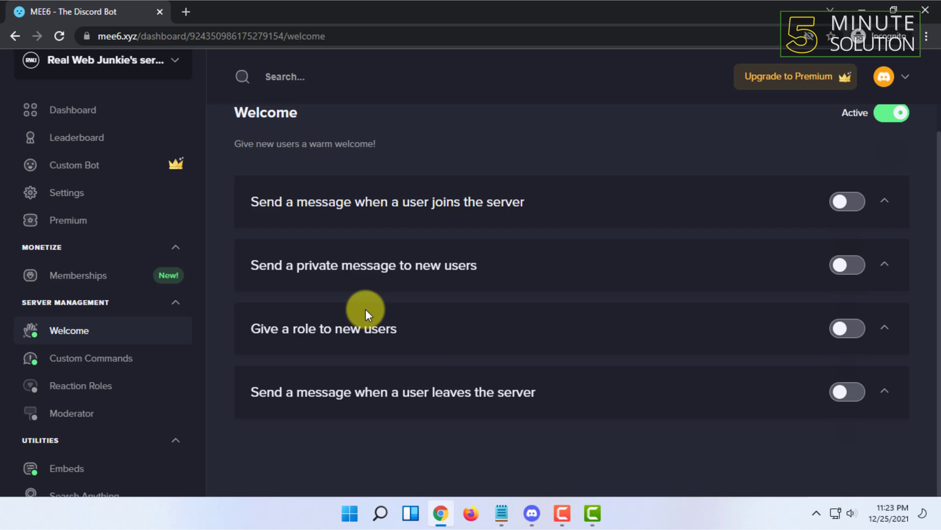
pyautogui.press('F10')
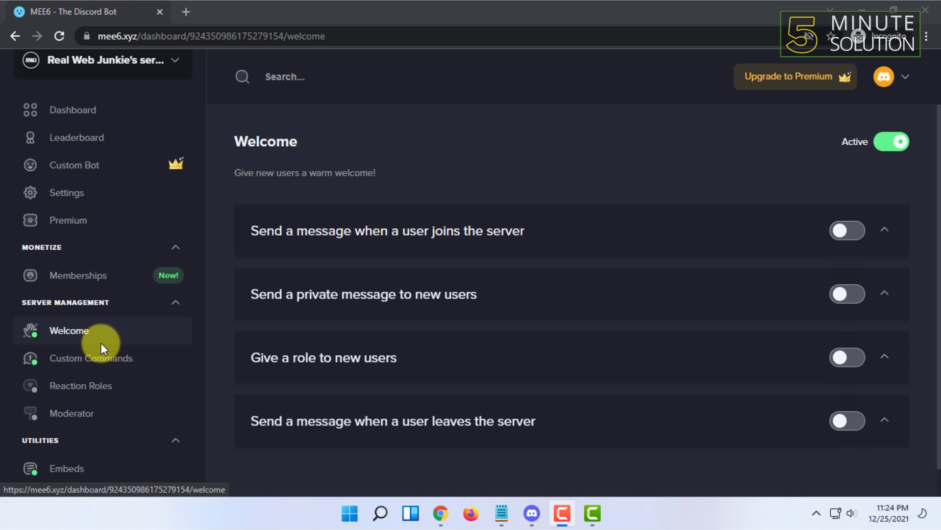
pyautogui.scroll(-1, 116, 327)
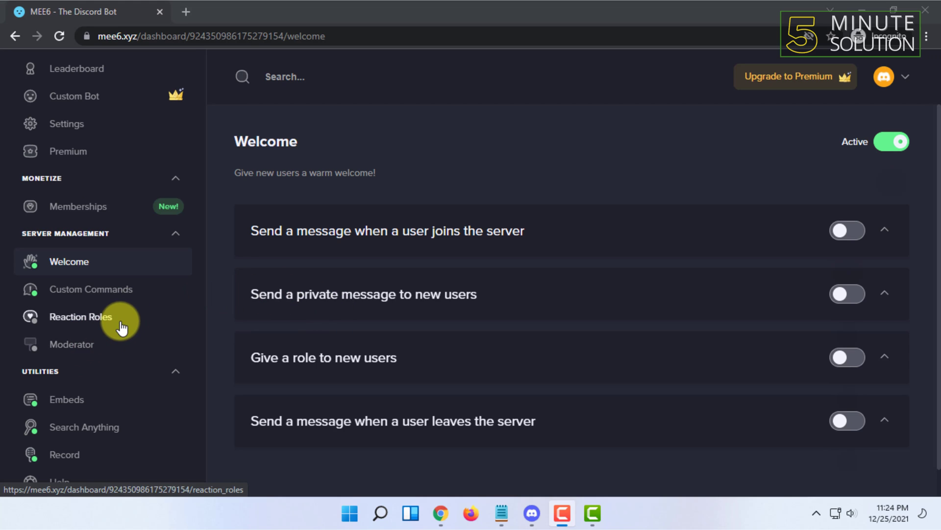
pyautogui.scroll(-2, 94, 350)
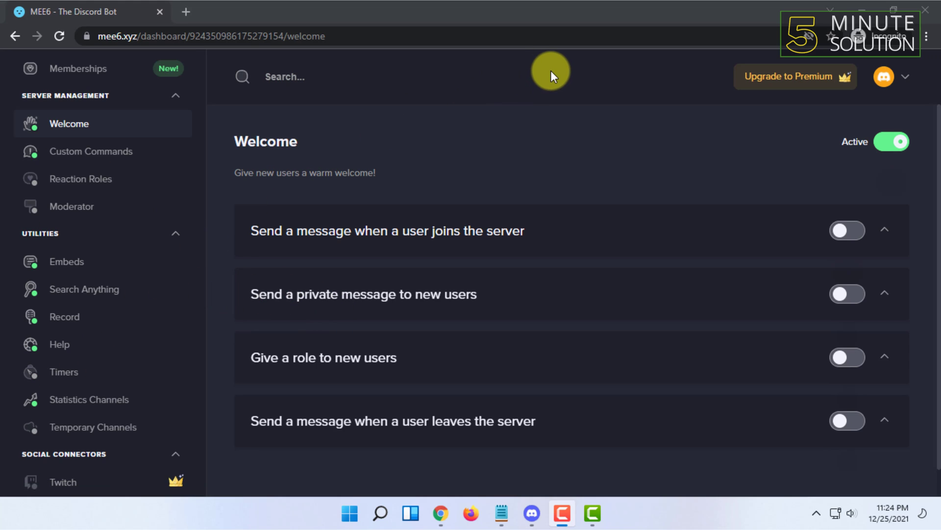
pyautogui.scroll(-1, 102, 277)
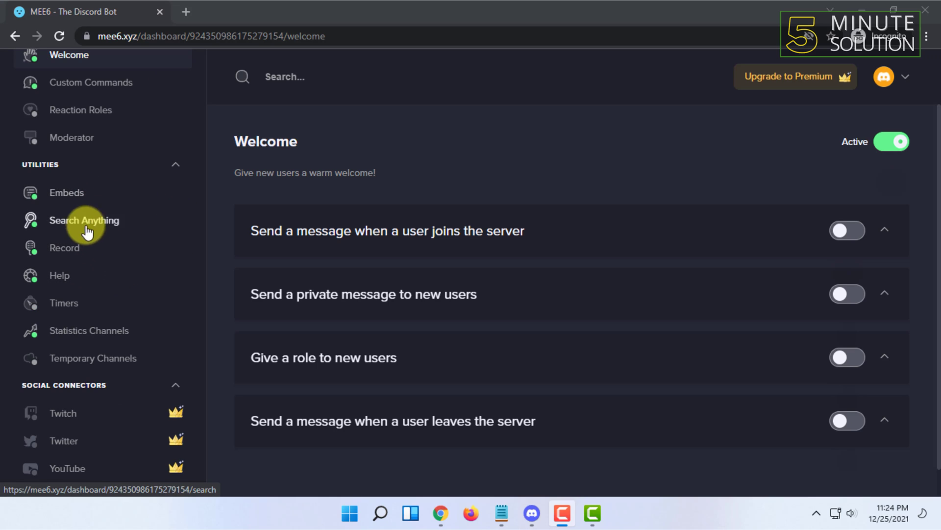
pyautogui.scroll(-1, 70, 259)
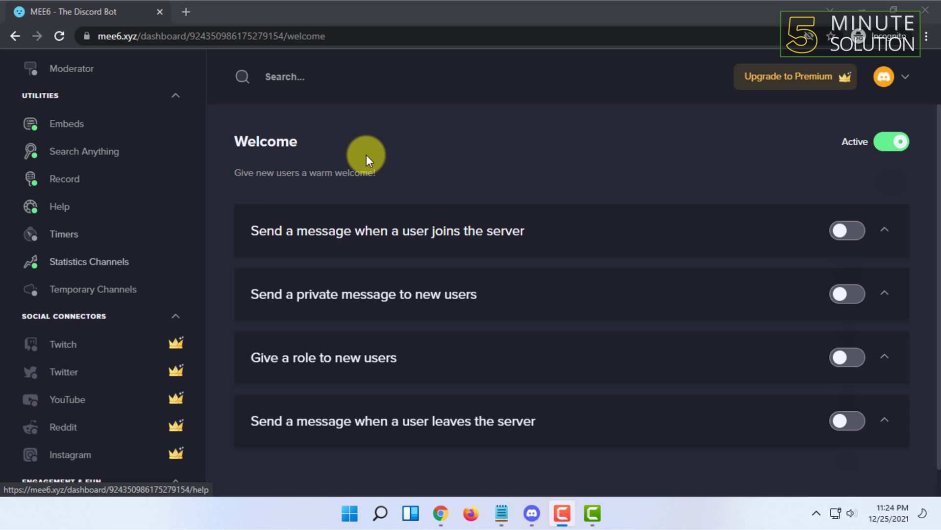
# - Visit the Statistics Channels, Levels and Custom Bot pages, dismissing the premium offer
pyautogui.click(83, 273)
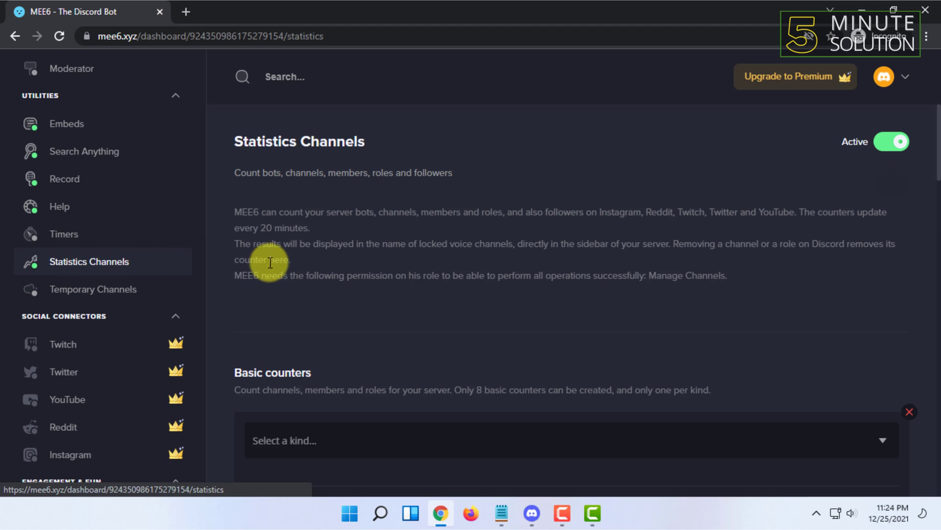
pyautogui.scroll(-1, 285, 274)
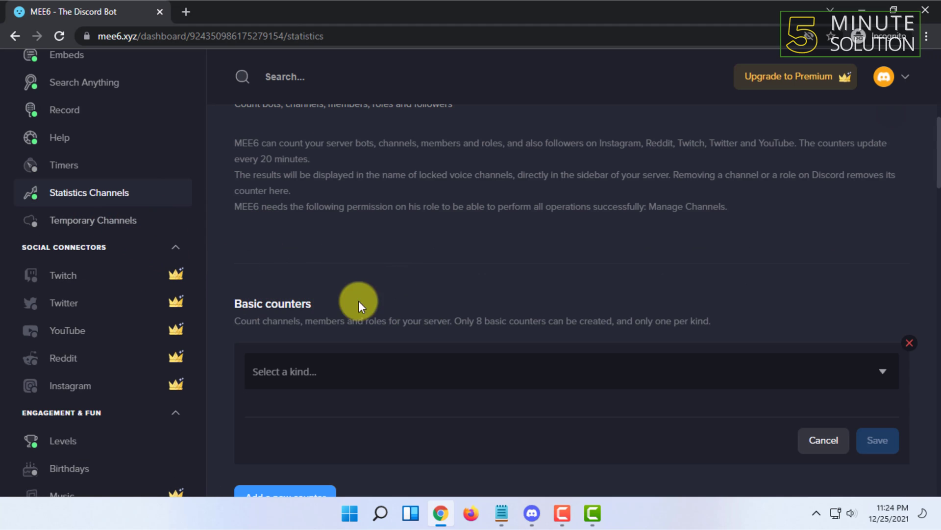
pyautogui.scroll(-2, 353, 316)
pyautogui.scroll(-3, 316, 345)
pyautogui.scroll(-1, 295, 254)
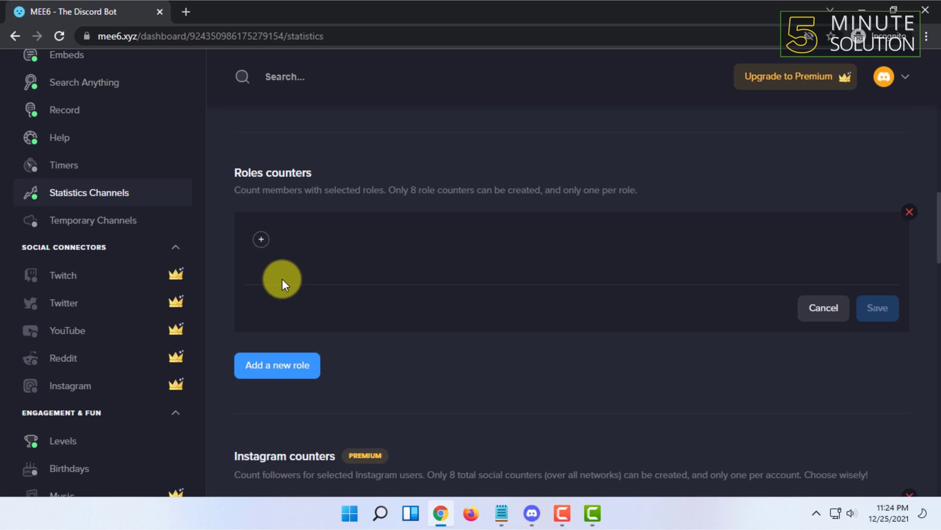
pyautogui.scroll(2, 282, 294)
pyautogui.scroll(3, 284, 331)
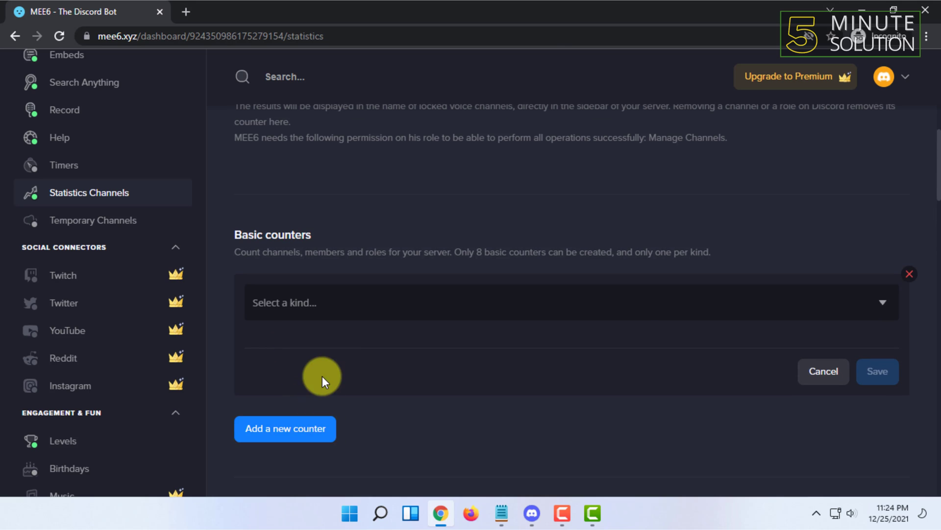
pyautogui.scroll(-2, 324, 346)
pyautogui.scroll(-1, 345, 306)
pyautogui.scroll(-2, 350, 305)
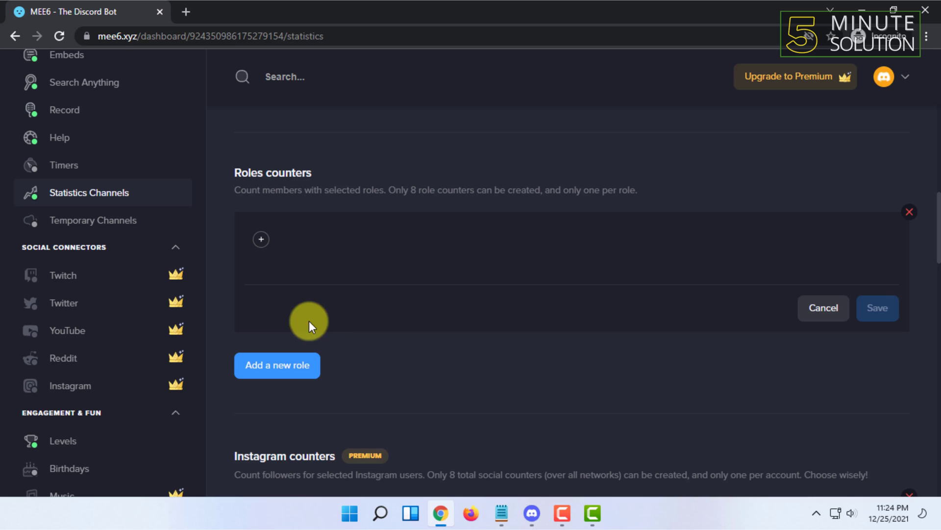
pyautogui.scroll(-1, 309, 321)
pyautogui.scroll(-1, 286, 340)
pyautogui.scroll(-2, 315, 252)
pyautogui.scroll(-1, 308, 280)
pyautogui.scroll(-1, 269, 326)
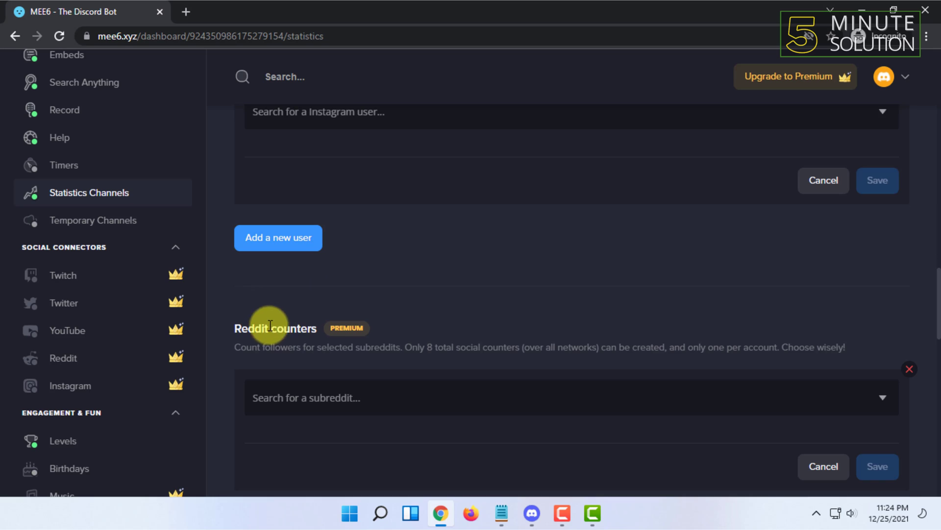
pyautogui.scroll(-1, 128, 367)
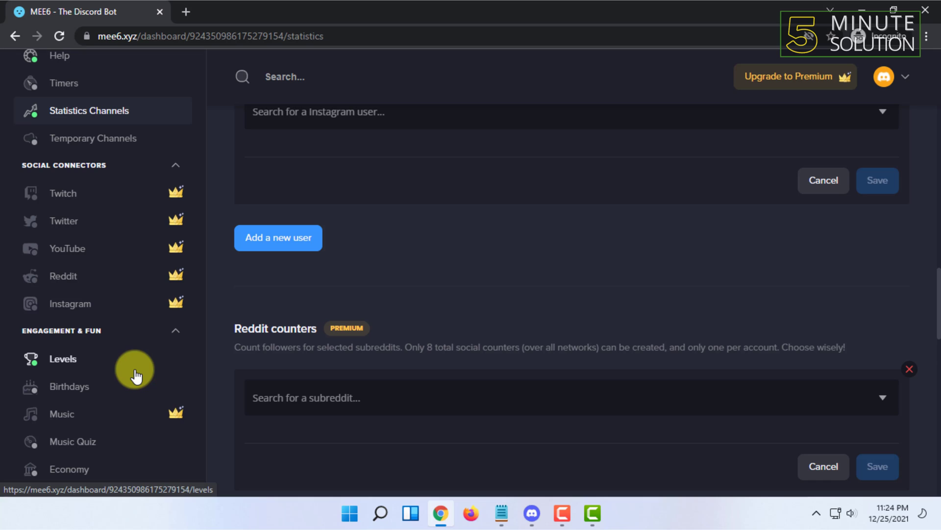
pyautogui.click(110, 361)
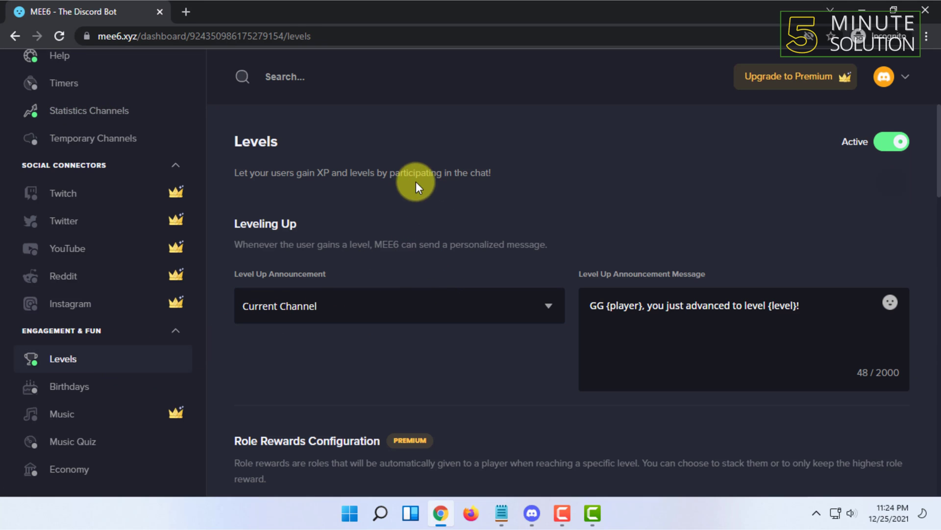
pyautogui.scroll(-2, 311, 324)
pyautogui.scroll(-3, 279, 302)
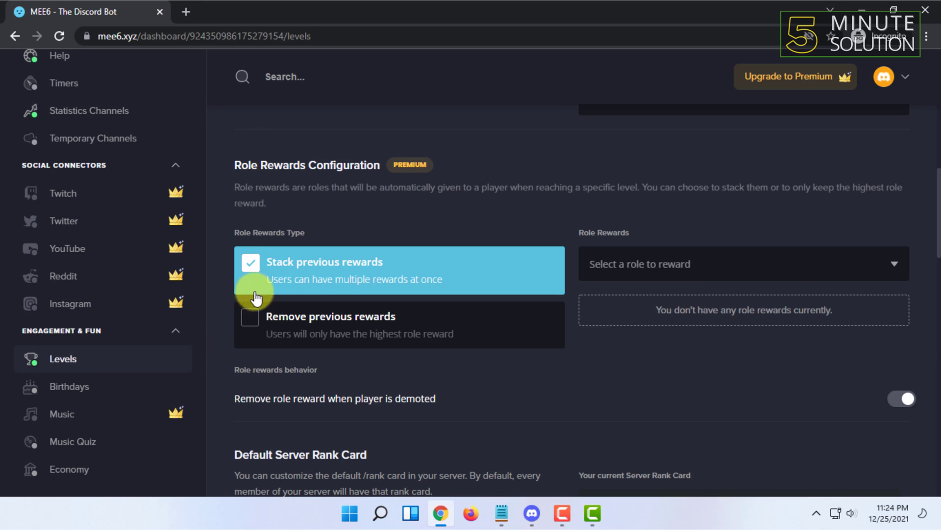
pyautogui.scroll(2, 243, 316)
pyautogui.scroll(5, 160, 359)
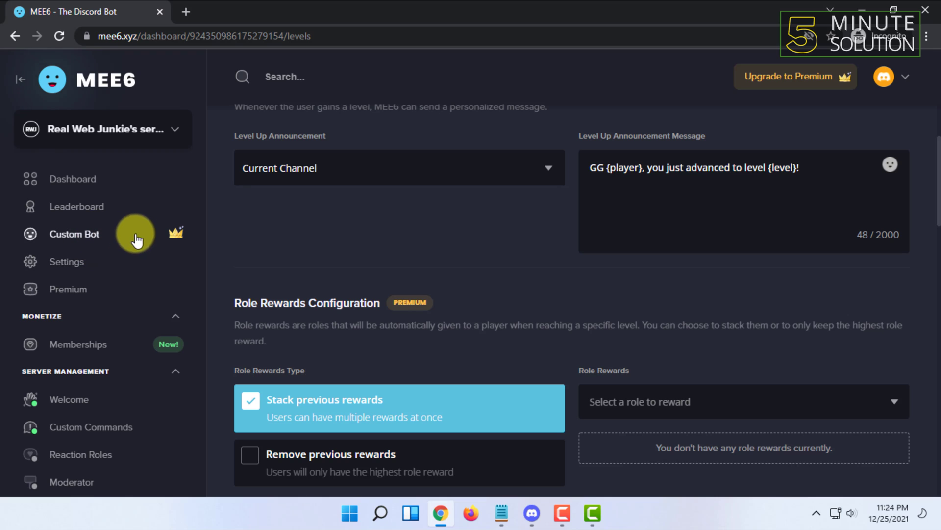
pyautogui.click(140, 236)
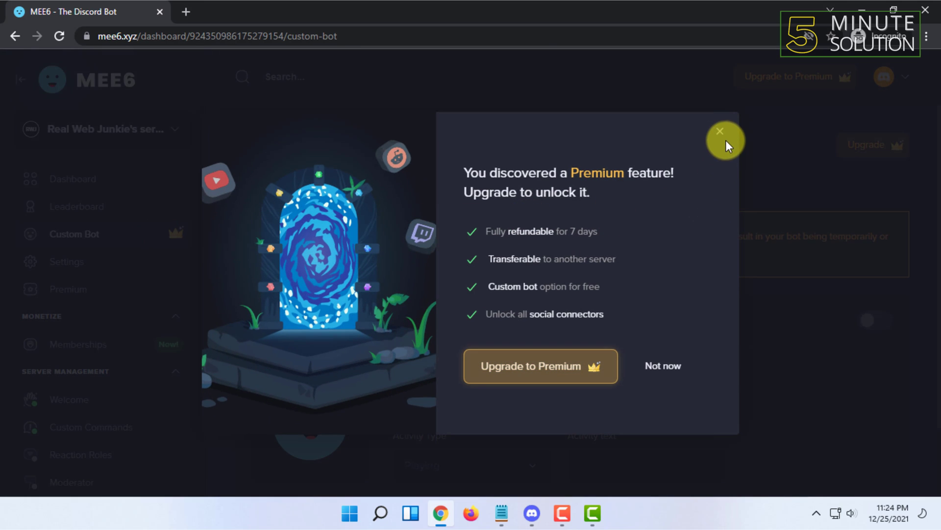
pyautogui.click(713, 135)
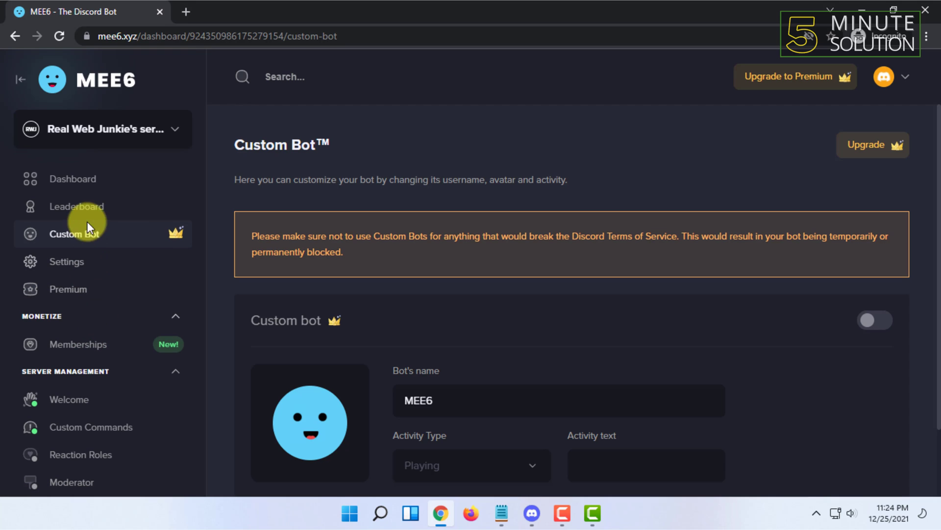
# - Browse the plugin gallery and try the Music toggle twice; it remains off
pyautogui.click(93, 181)
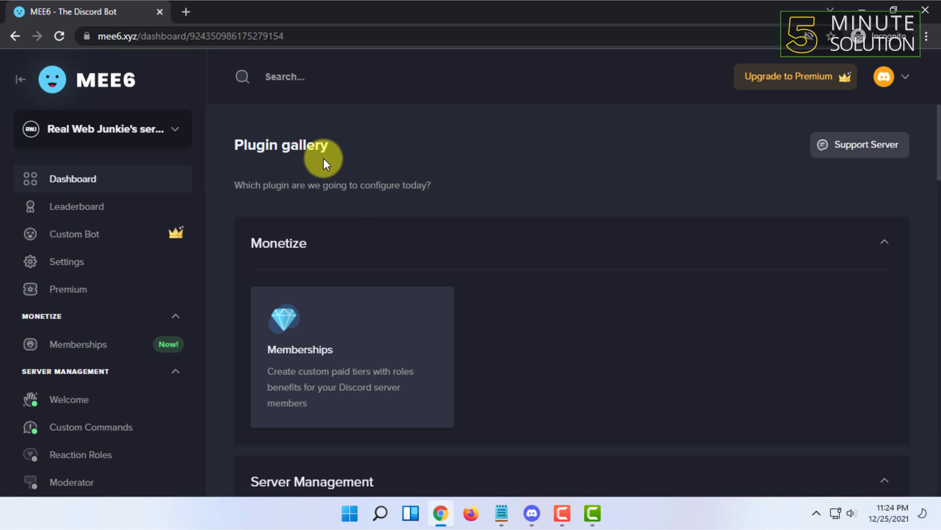
pyautogui.scroll(-2, 320, 158)
pyautogui.scroll(-1, 330, 209)
pyautogui.scroll(-1, 372, 192)
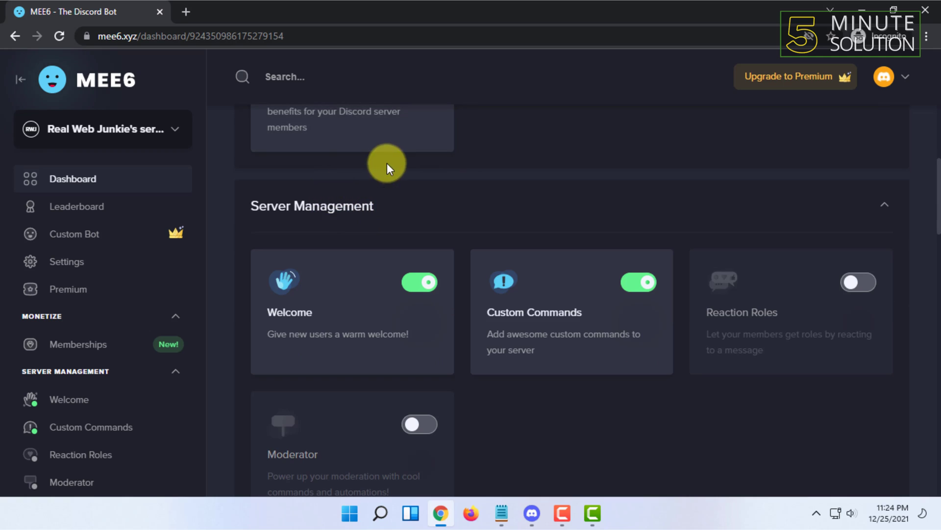
pyautogui.scroll(3, 353, 195)
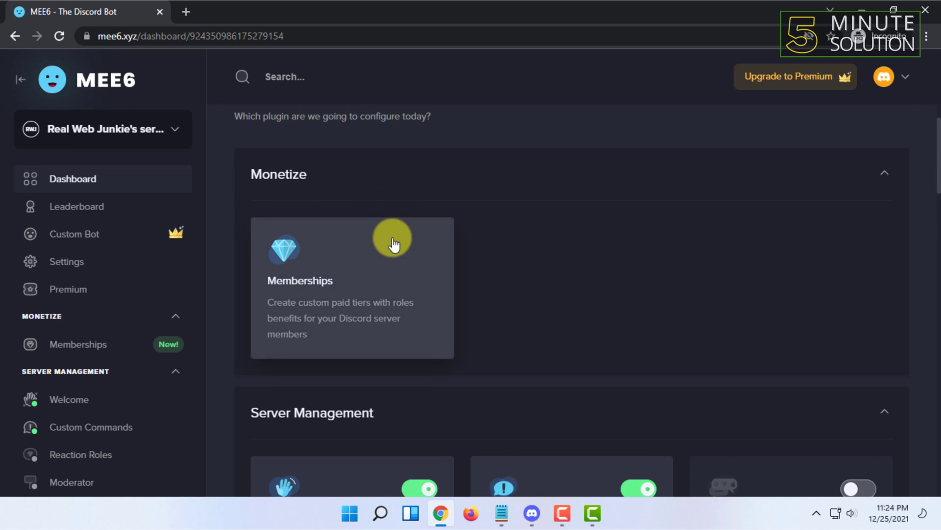
pyautogui.scroll(-3, 346, 217)
pyautogui.scroll(-1, 394, 222)
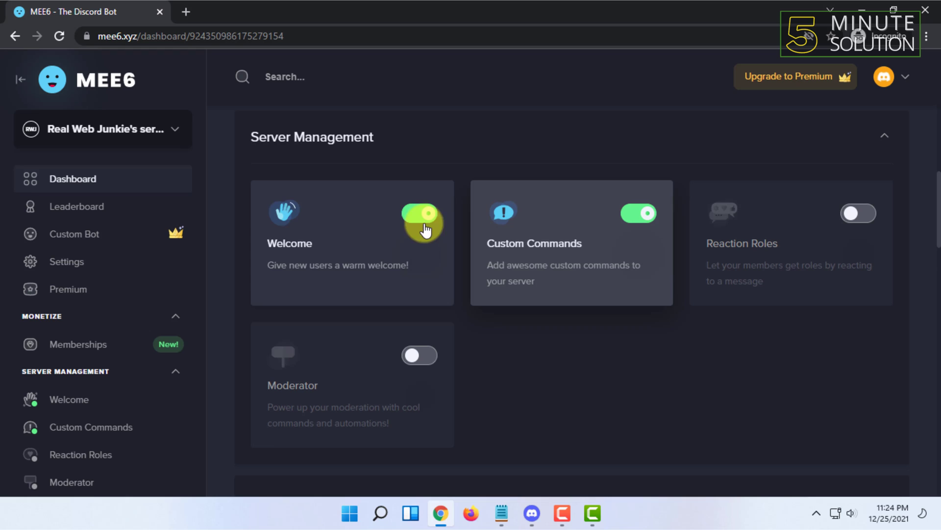
pyautogui.scroll(-2, 379, 357)
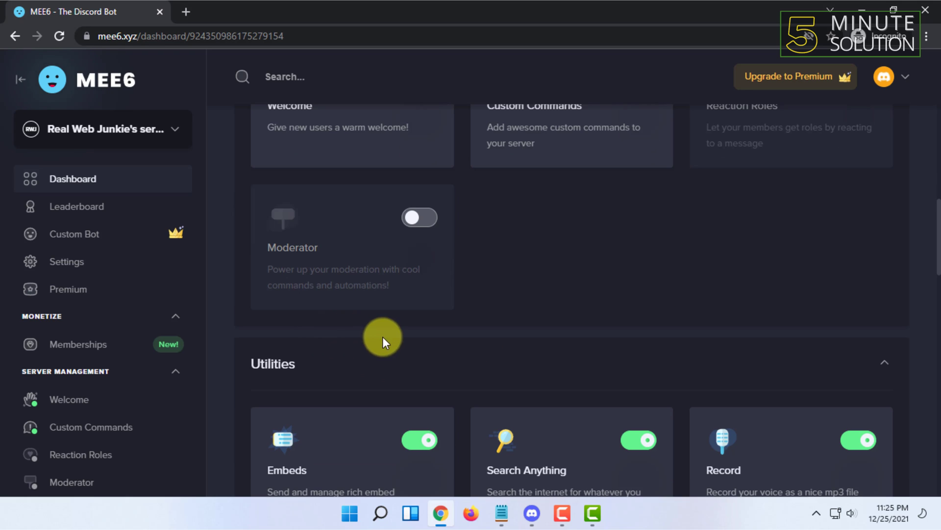
pyautogui.scroll(-2, 360, 324)
pyautogui.scroll(-2, 540, 300)
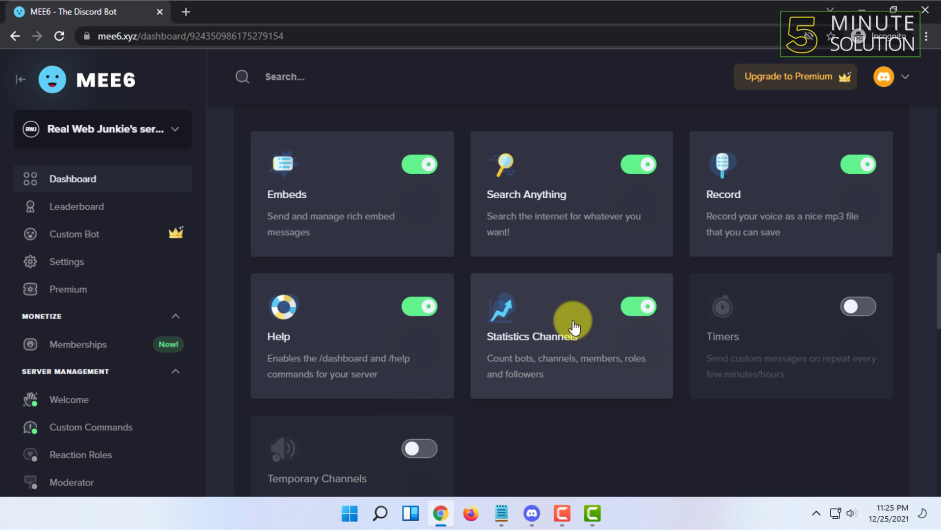
pyautogui.scroll(-3, 735, 214)
pyautogui.scroll(-1, 677, 200)
pyautogui.scroll(-1, 668, 200)
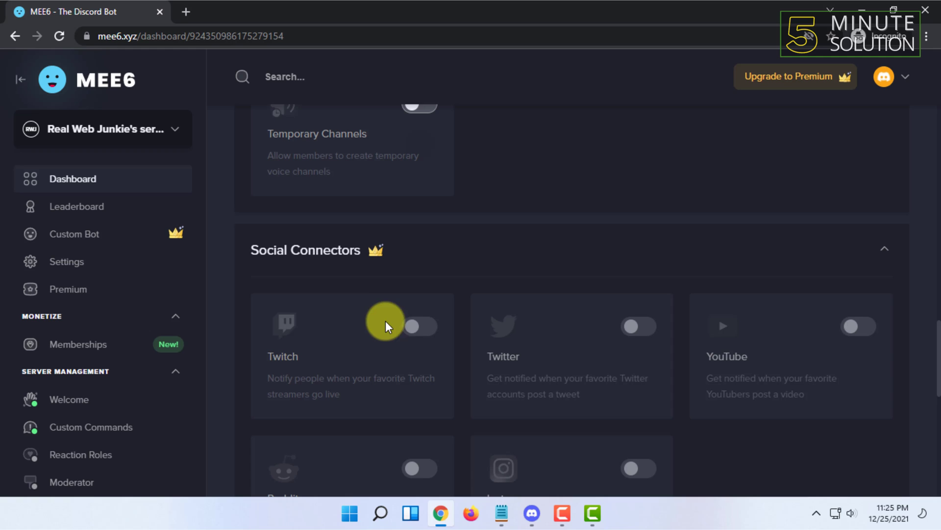
pyautogui.scroll(-2, 428, 333)
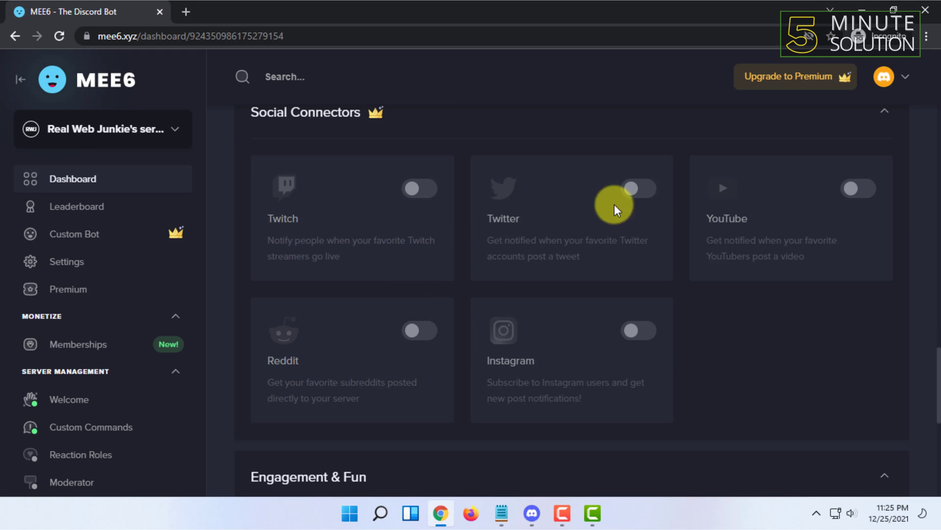
pyautogui.scroll(-3, 488, 294)
pyautogui.scroll(-1, 487, 291)
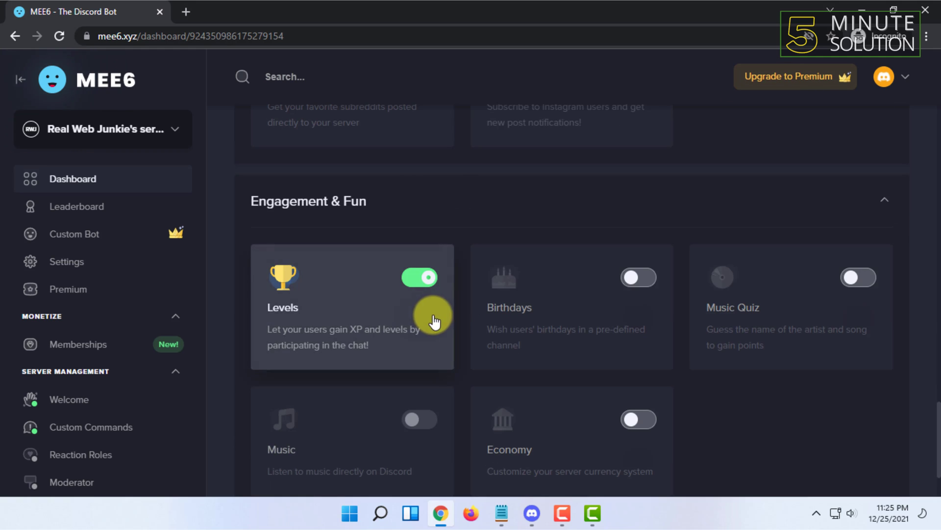
pyautogui.scroll(-2, 481, 301)
pyautogui.scroll(3, 438, 311)
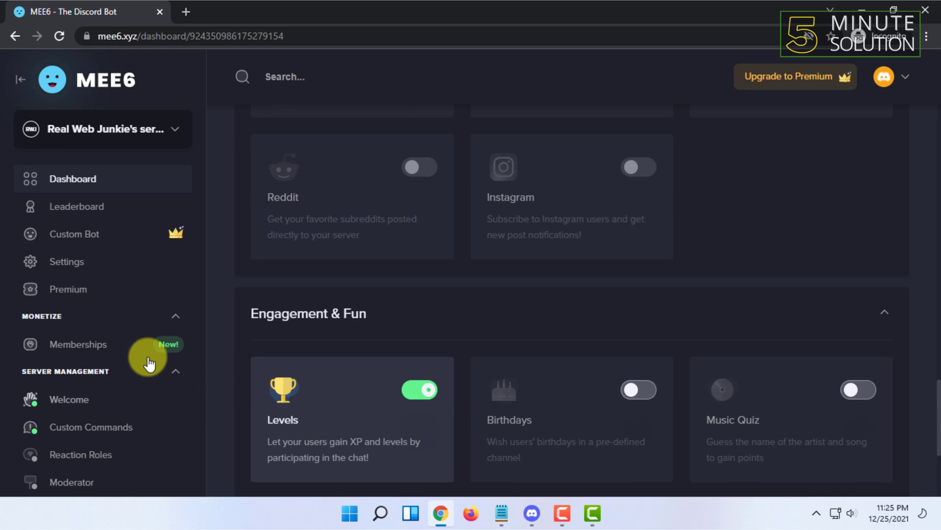
pyautogui.scroll(-5, 148, 360)
pyautogui.scroll(-3, 397, 391)
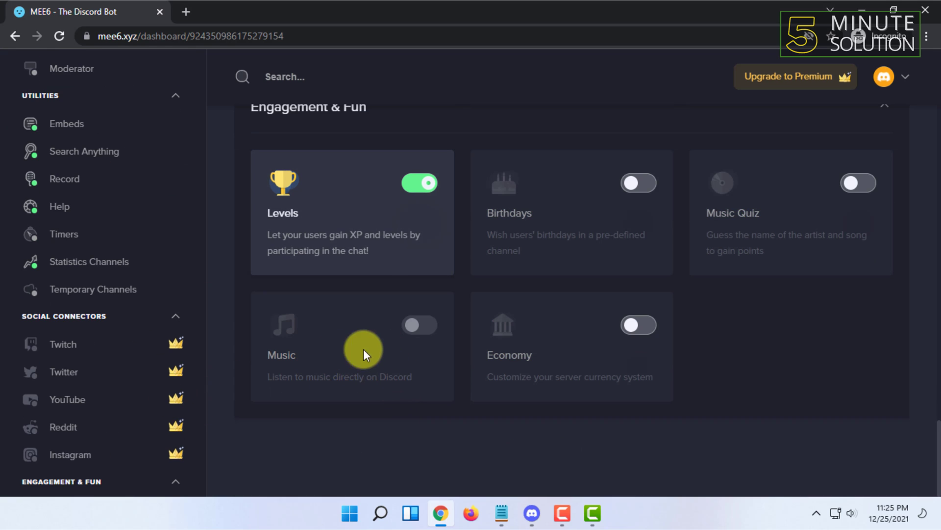
pyautogui.click(409, 329)
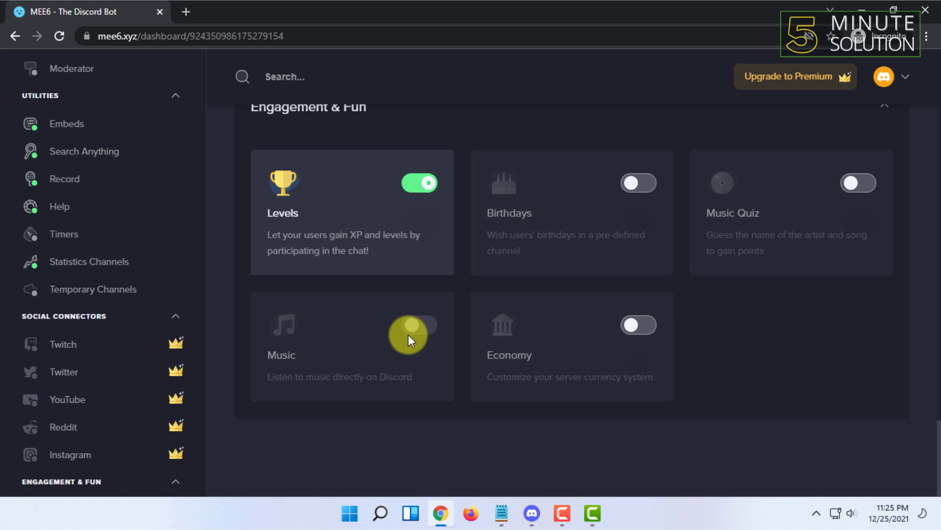
pyautogui.click(411, 326)
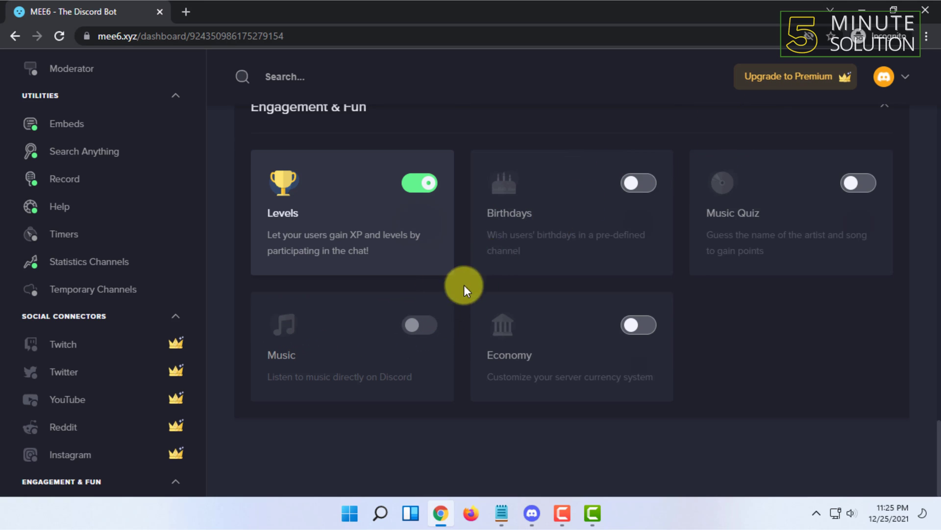
pyautogui.scroll(4, 464, 285)
pyautogui.scroll(1, 356, 309)
pyautogui.scroll(6, 264, 272)
pyautogui.scroll(5, 245, 196)
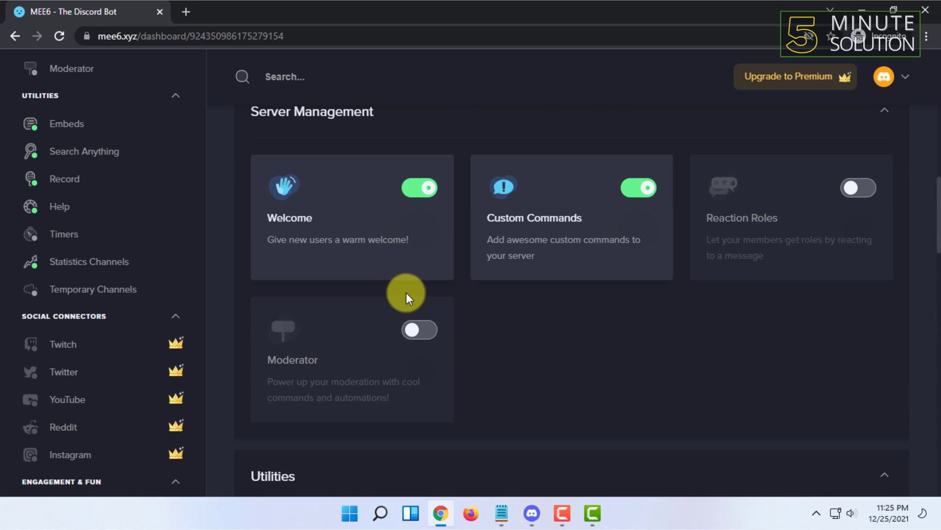
pyautogui.scroll(3, 466, 256)
pyautogui.scroll(2, 420, 294)
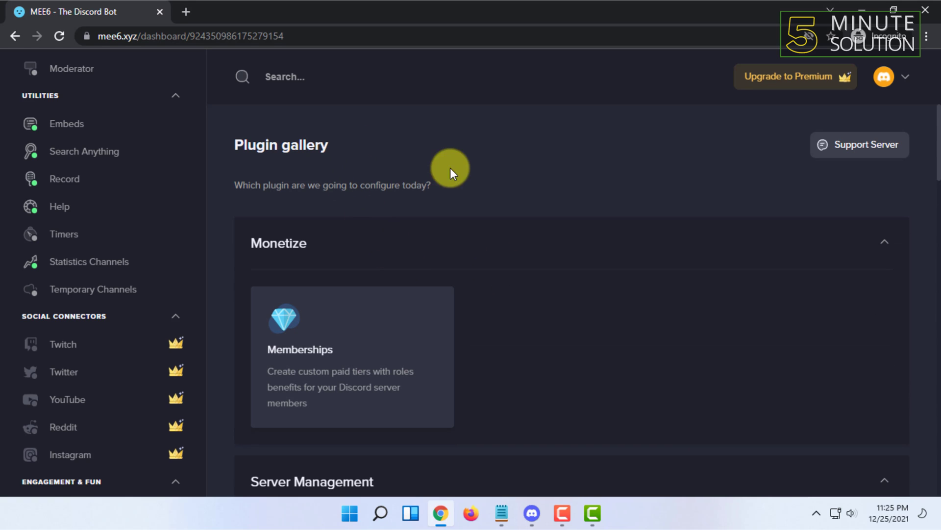
pyautogui.scroll(-1, 507, 166)
pyautogui.scroll(-3, 446, 172)
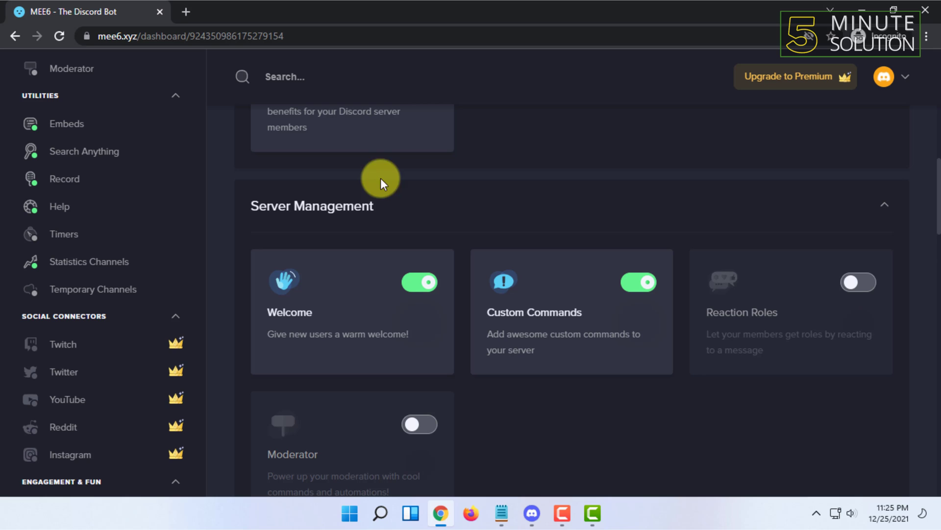
pyautogui.scroll(-3, 404, 373)
pyautogui.rightClick(336, 368)
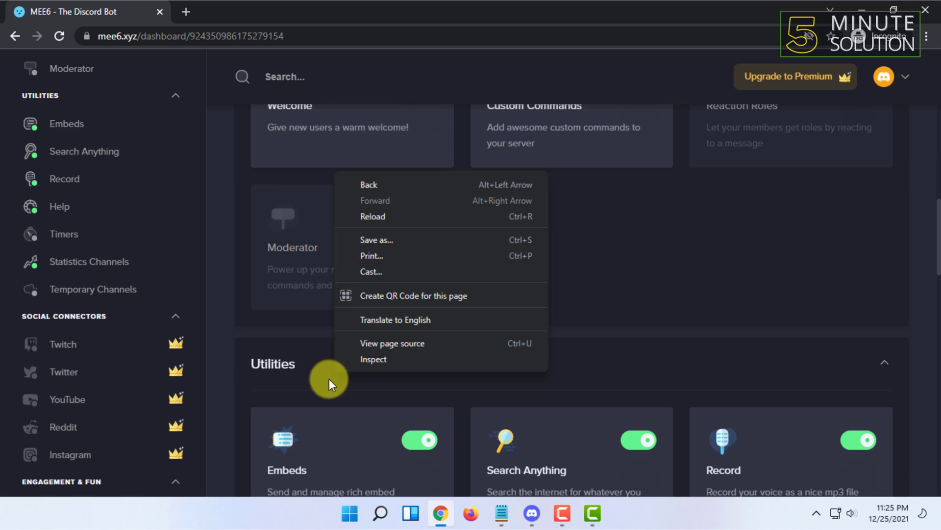
pyautogui.click(308, 361)
pyautogui.scroll(-2, 294, 343)
pyautogui.scroll(-3, 483, 301)
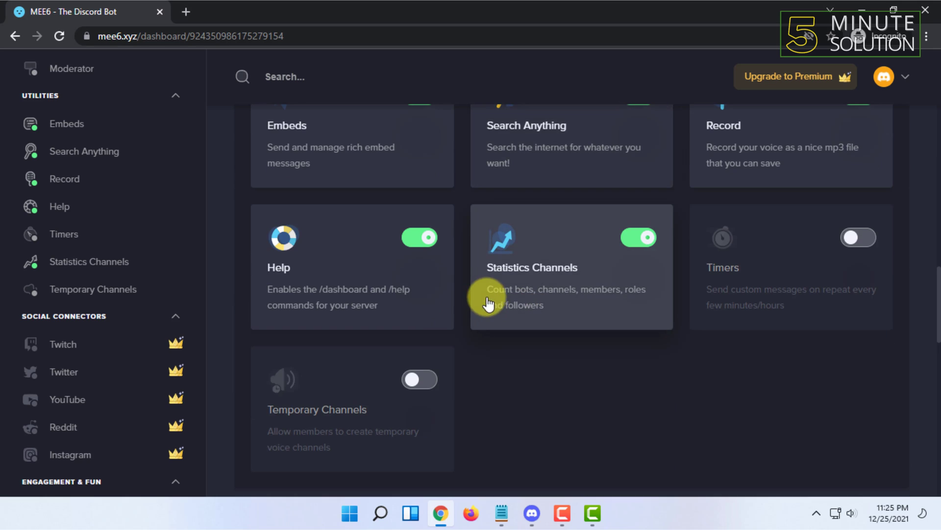
pyautogui.scroll(-3, 378, 332)
pyautogui.scroll(-3, 376, 338)
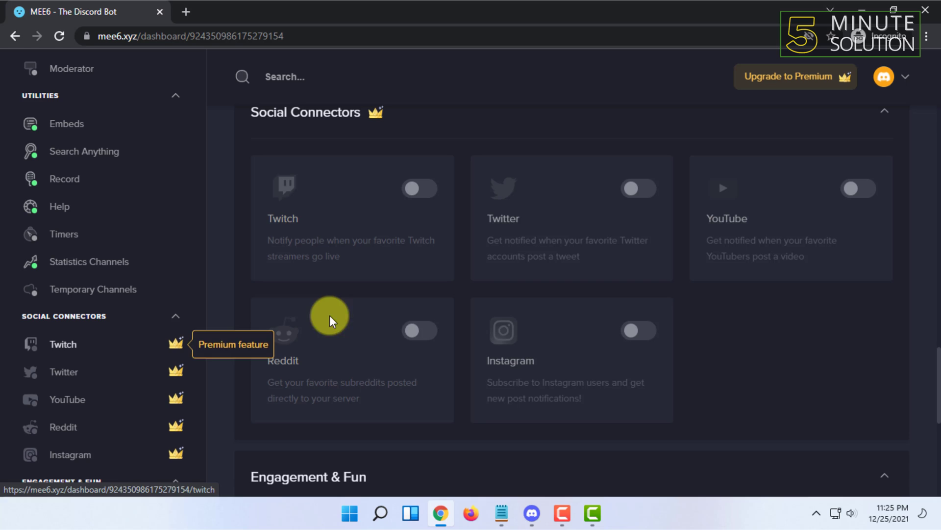
pyautogui.scroll(-5, 504, 309)
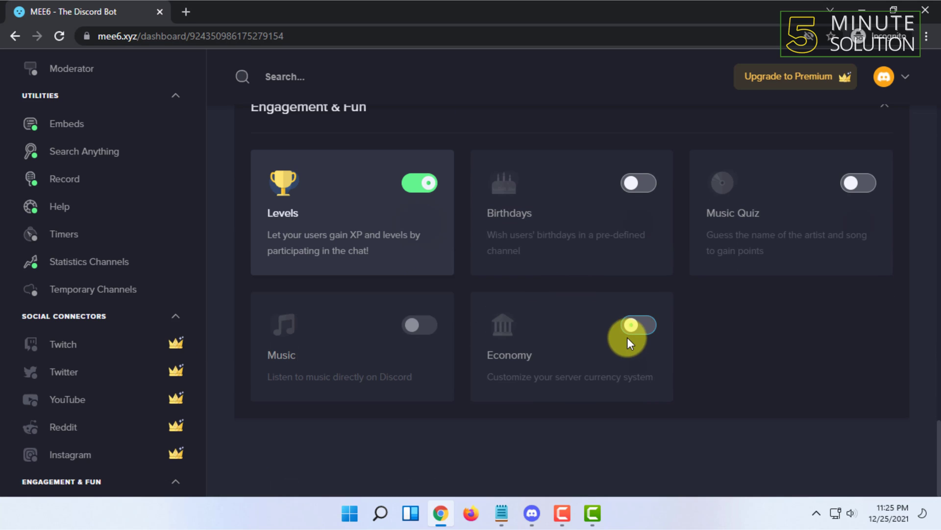
pyautogui.scroll(1, 698, 353)
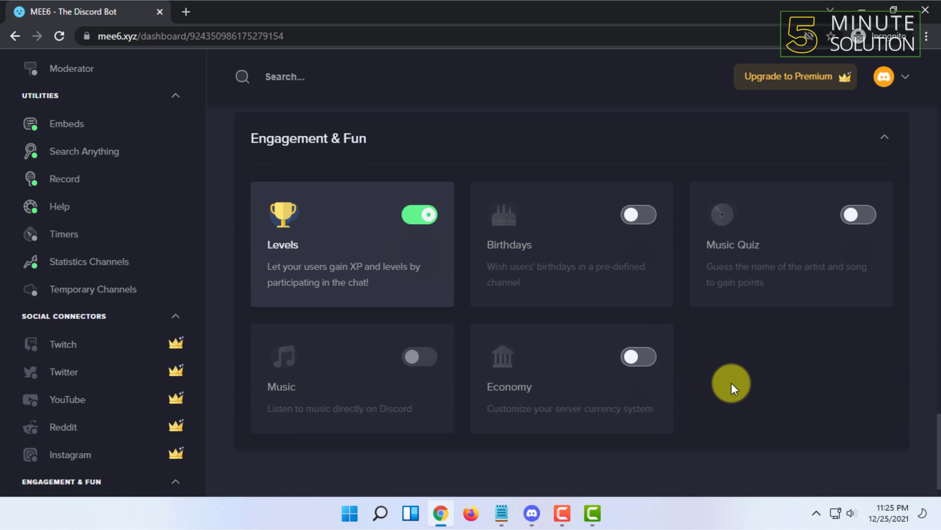
pyautogui.scroll(5, 732, 387)
pyautogui.scroll(10, 490, 231)
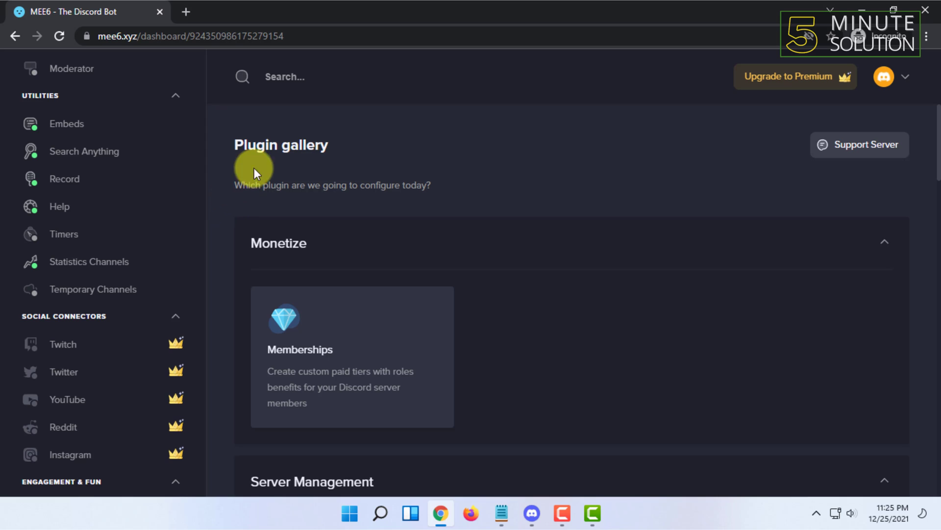